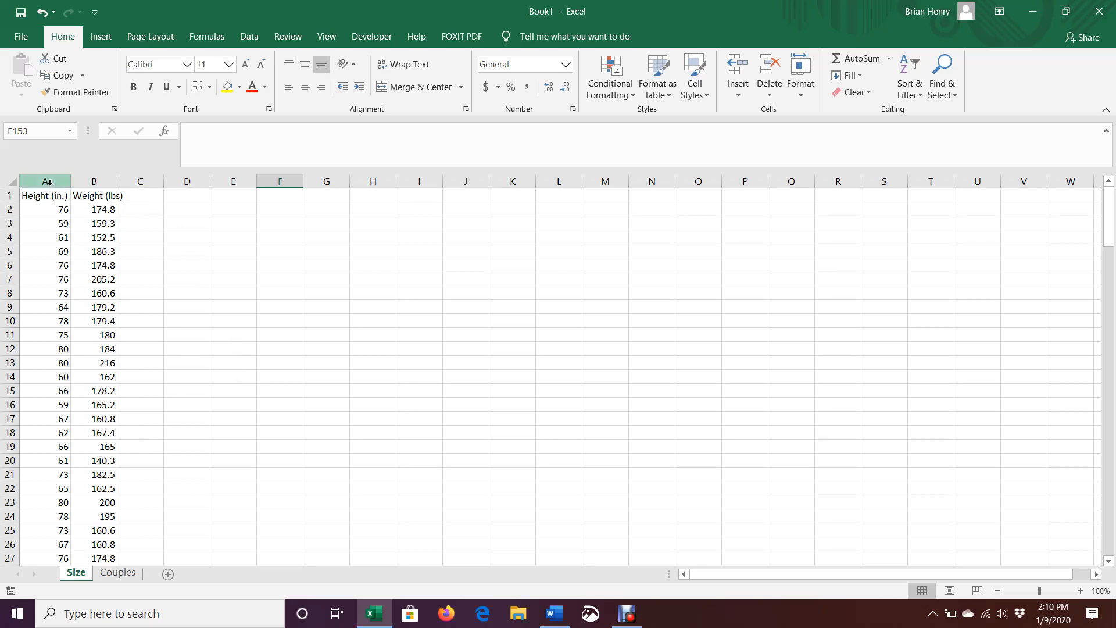
- Select the height and weight data in columns A:B and preview a scatter chart of it
{"action": "left_click_drag", "start_coordinate": [49, 182], "coordinate": [82, 179]}
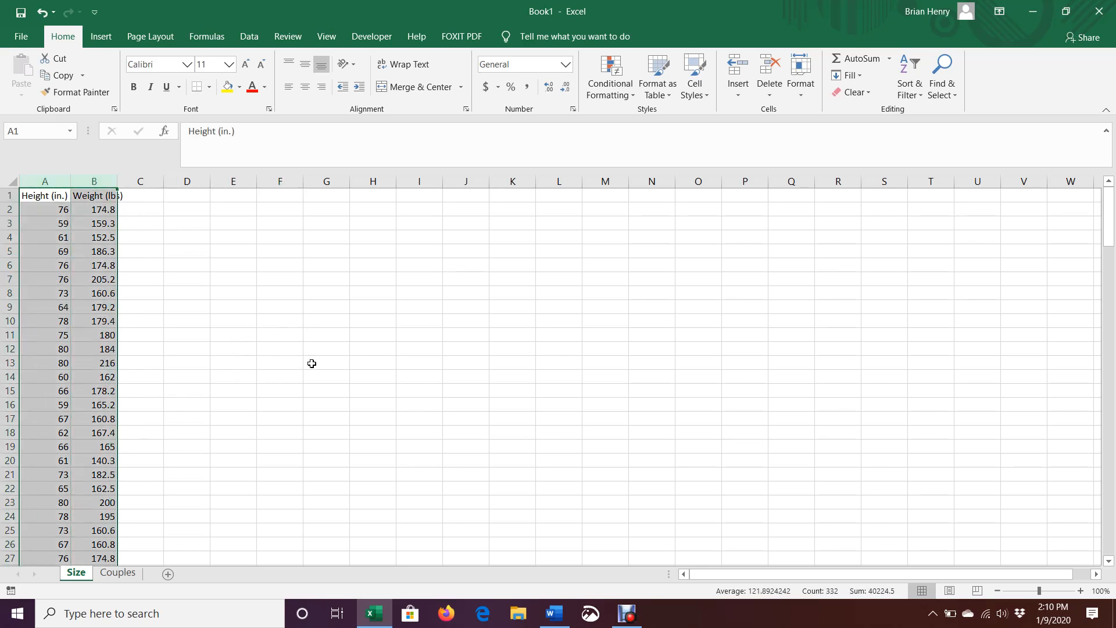
{"action": "left_click", "coordinate": [108, 39]}
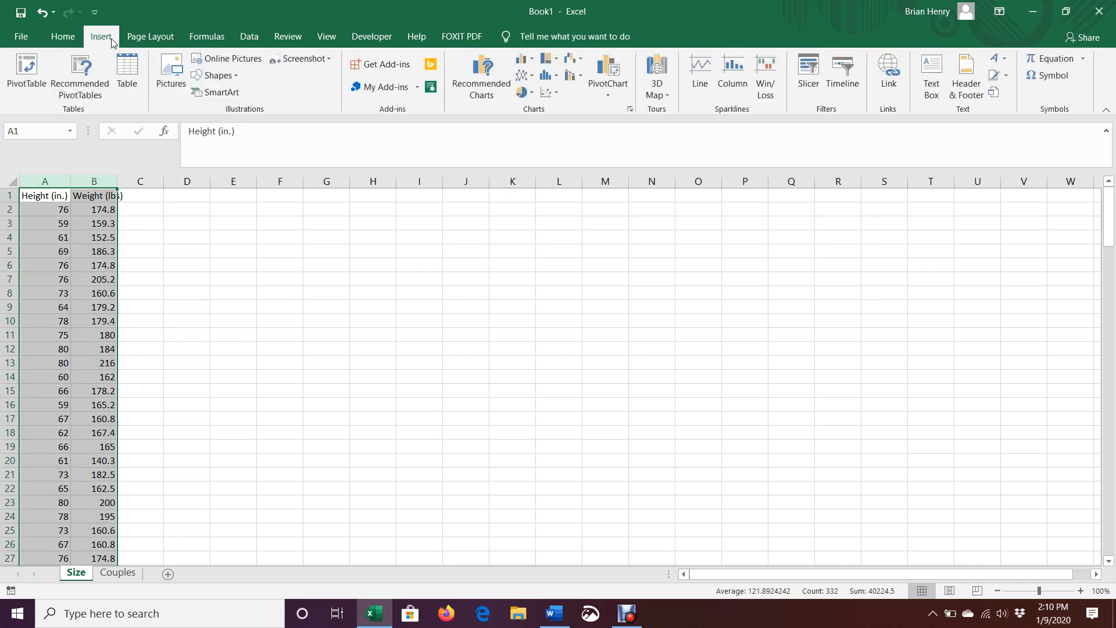
{"action": "left_click", "coordinate": [557, 92]}
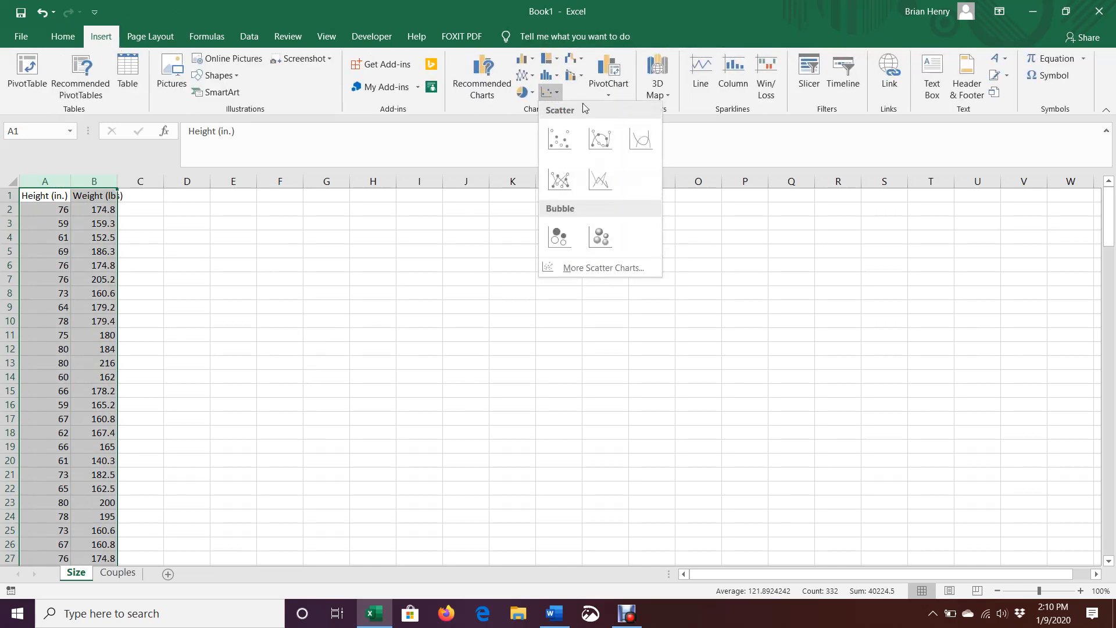
- Insert the plain scatter chart, enlarge it, and set the horizontal axis minimum to 50
{"action": "left_click", "coordinate": [561, 143]}
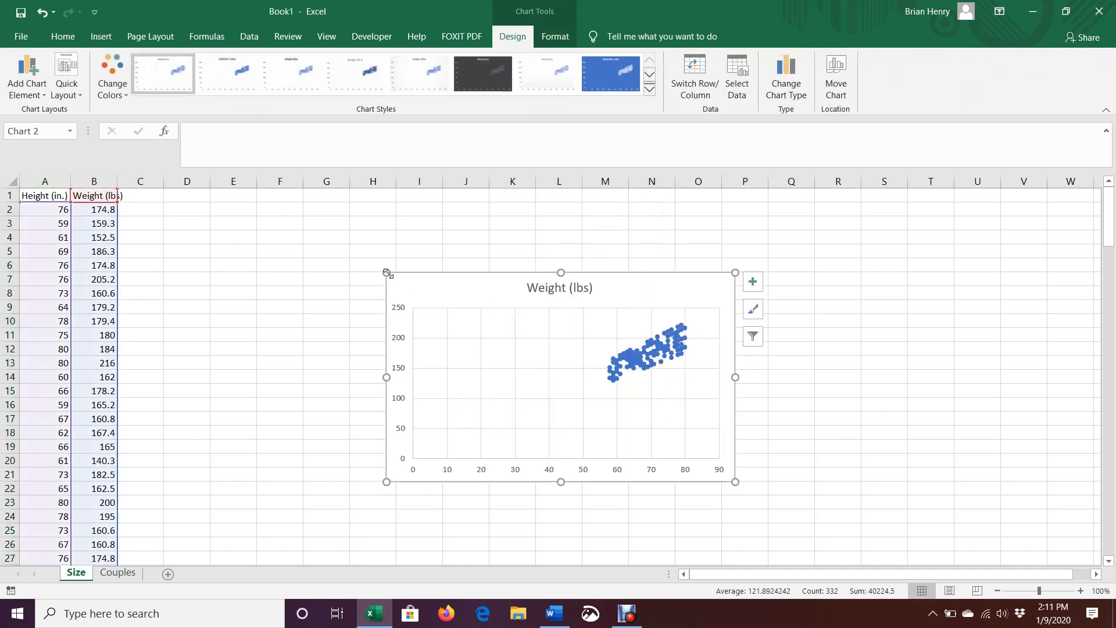
{"action": "left_click_drag", "start_coordinate": [387, 273], "coordinate": [322, 237]}
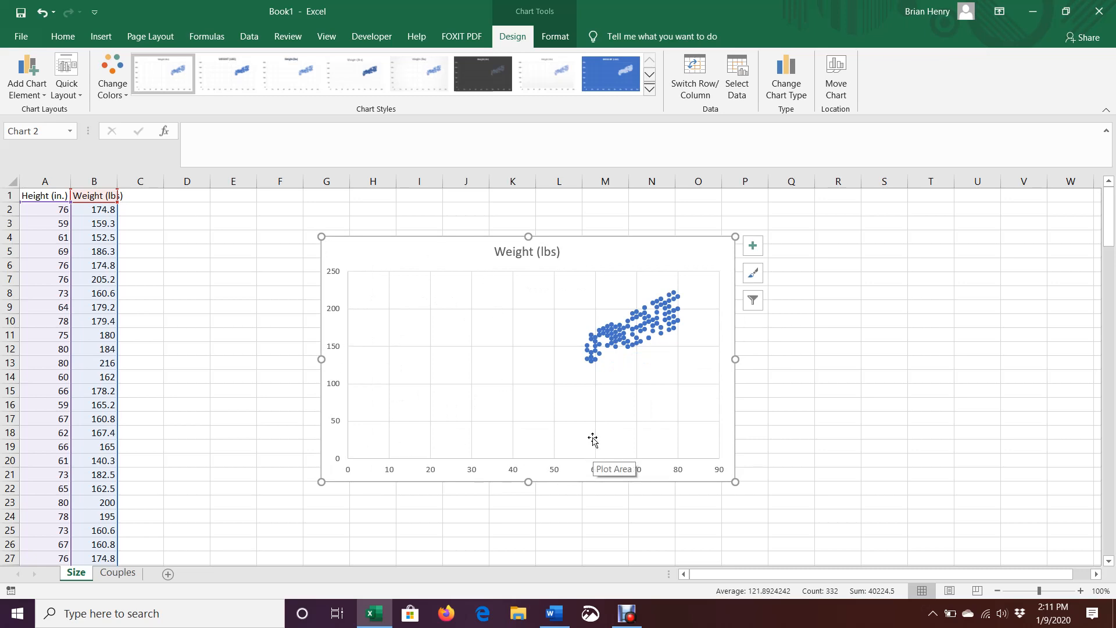
{"action": "left_click", "coordinate": [560, 471]}
{"action": "right_click", "coordinate": [557, 472]}
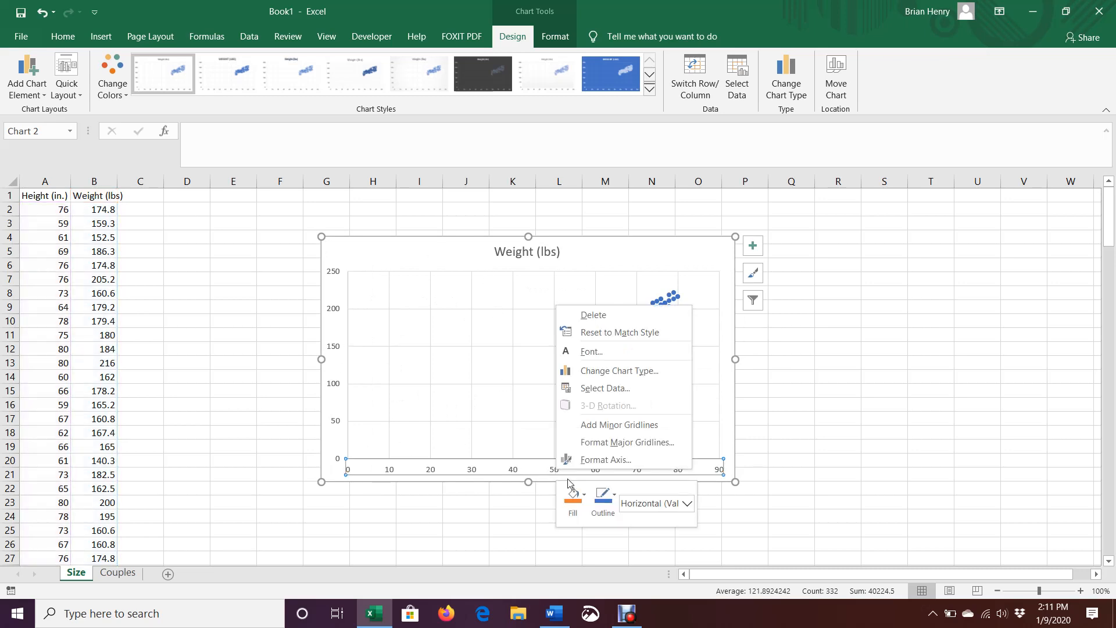
{"action": "left_click", "coordinate": [606, 459]}
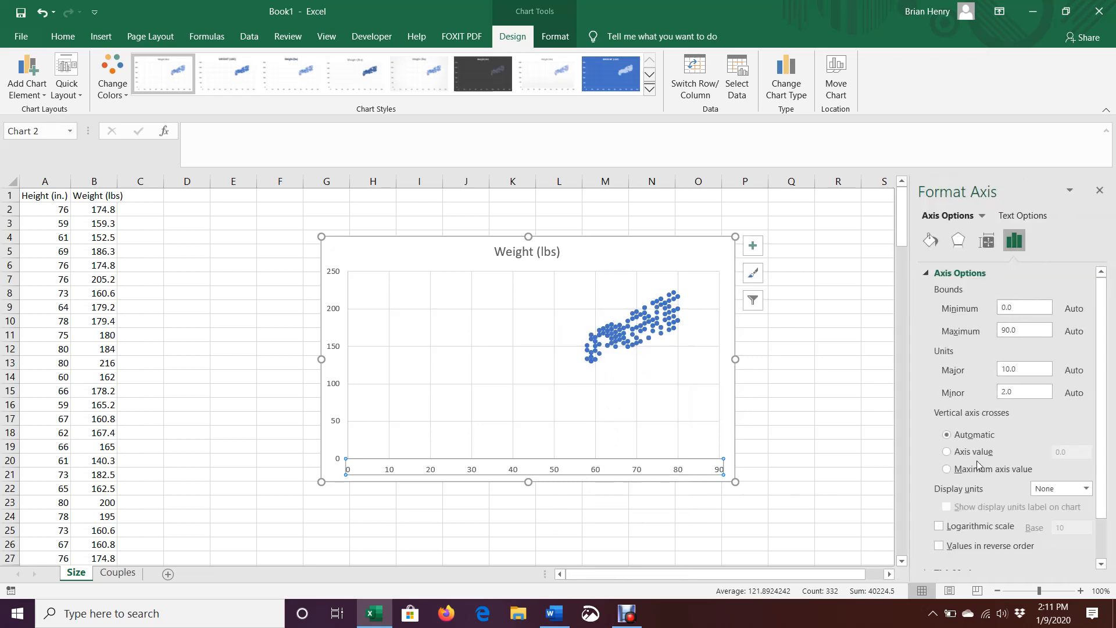
{"action": "left_click", "coordinate": [1019, 303]}
{"action": "type", "text": "50"}
{"action": "key", "text": "Return"}
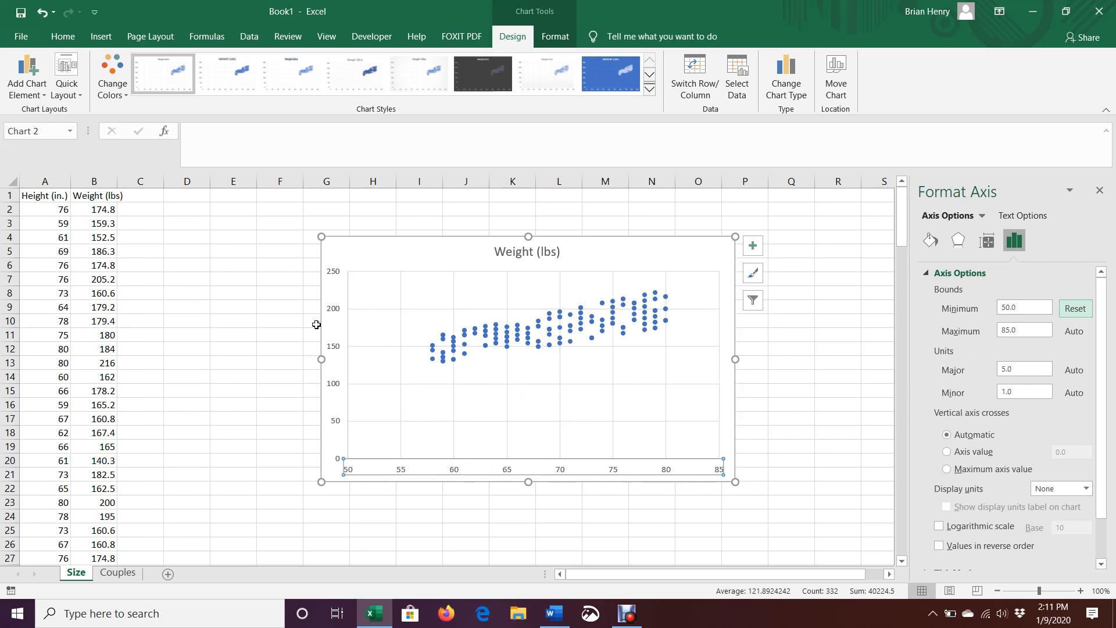
{"action": "left_click", "coordinate": [1100, 193]}
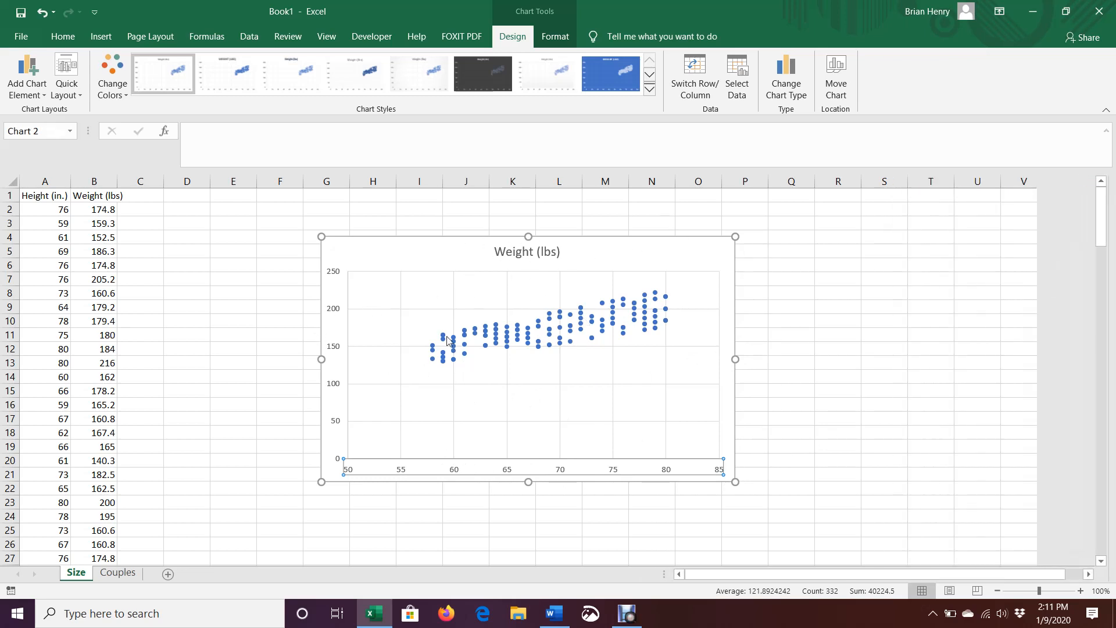
- Replace the chart title 'Weight (lbs)' with 'Adult Heights Versus Weight'
{"action": "left_click", "coordinate": [529, 253]}
{"action": "double_click", "coordinate": [530, 253]}
{"action": "double_click", "coordinate": [529, 254]}
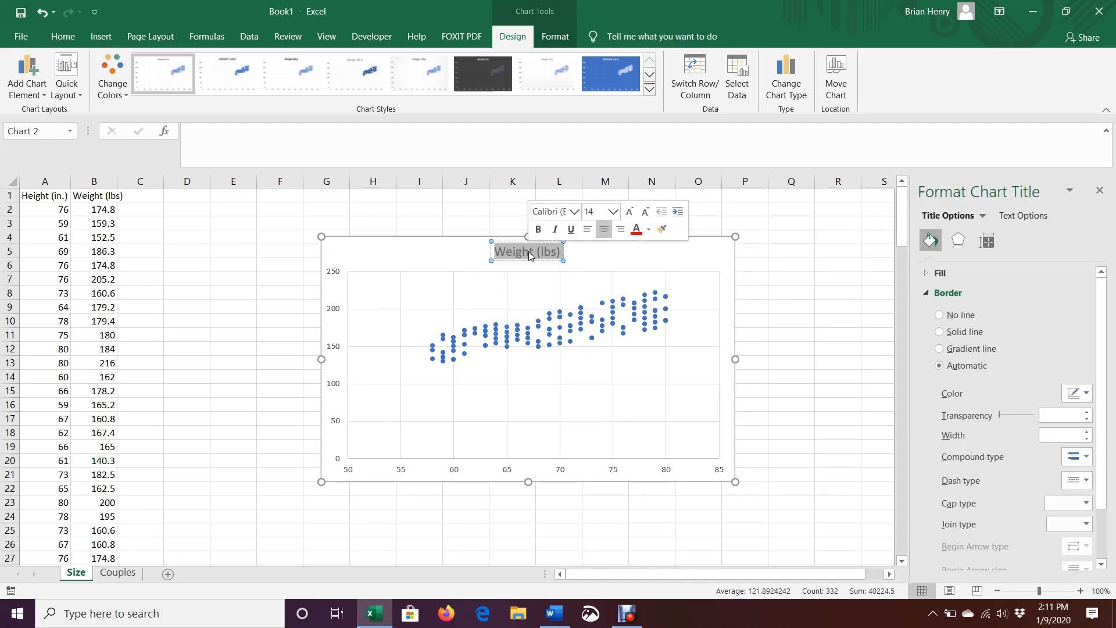
{"action": "type", "text": "Adult Heights"}
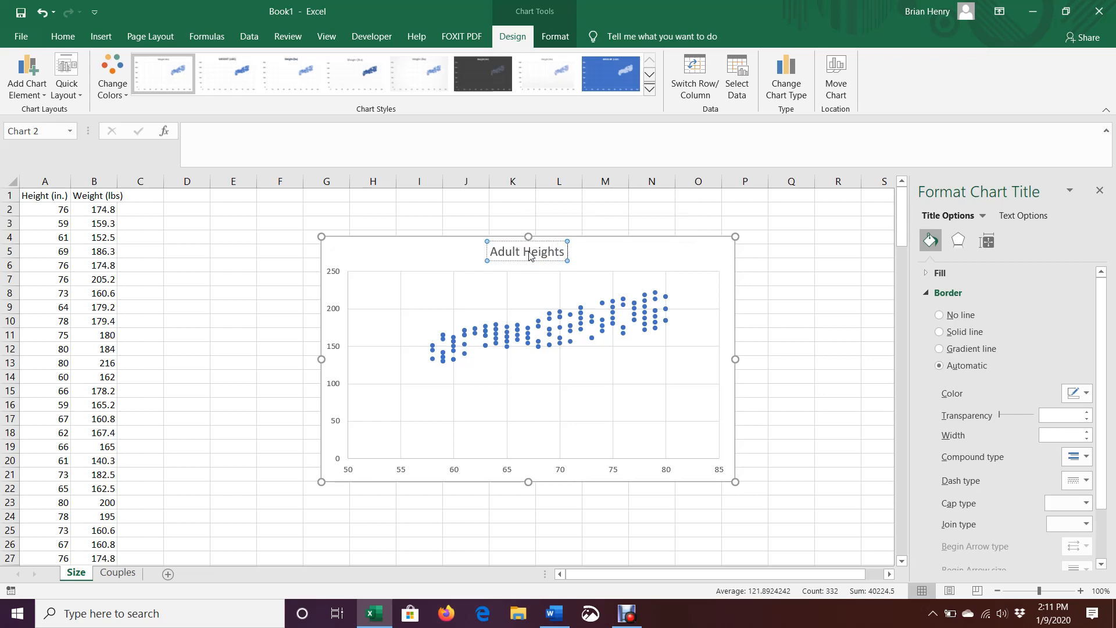
{"action": "type", "text": " Ver"}
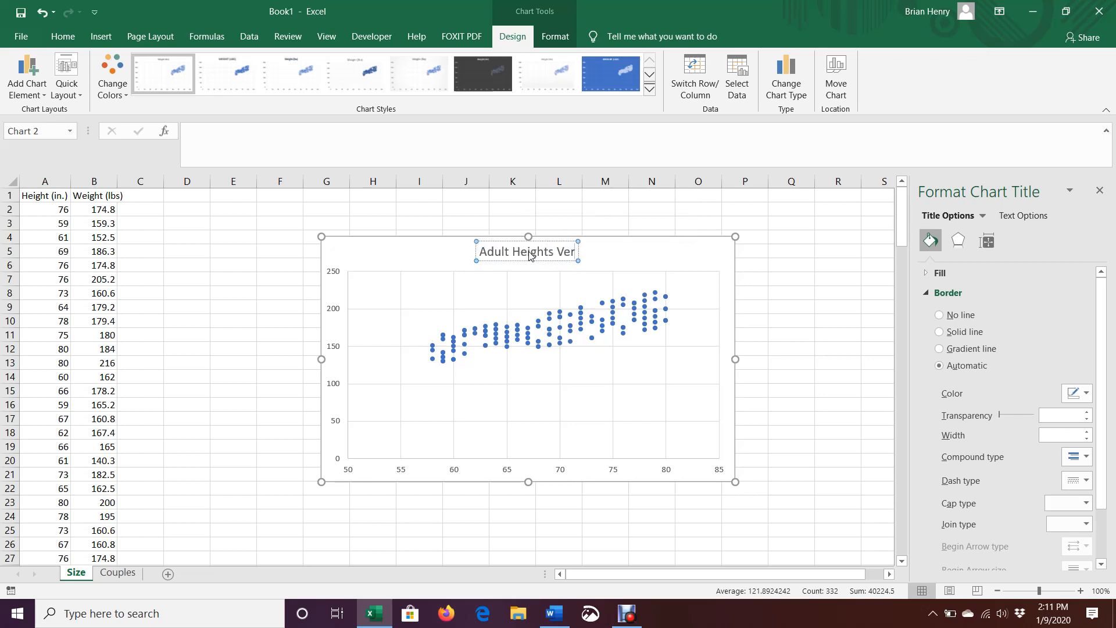
{"action": "type", "text": "sus Weight"}
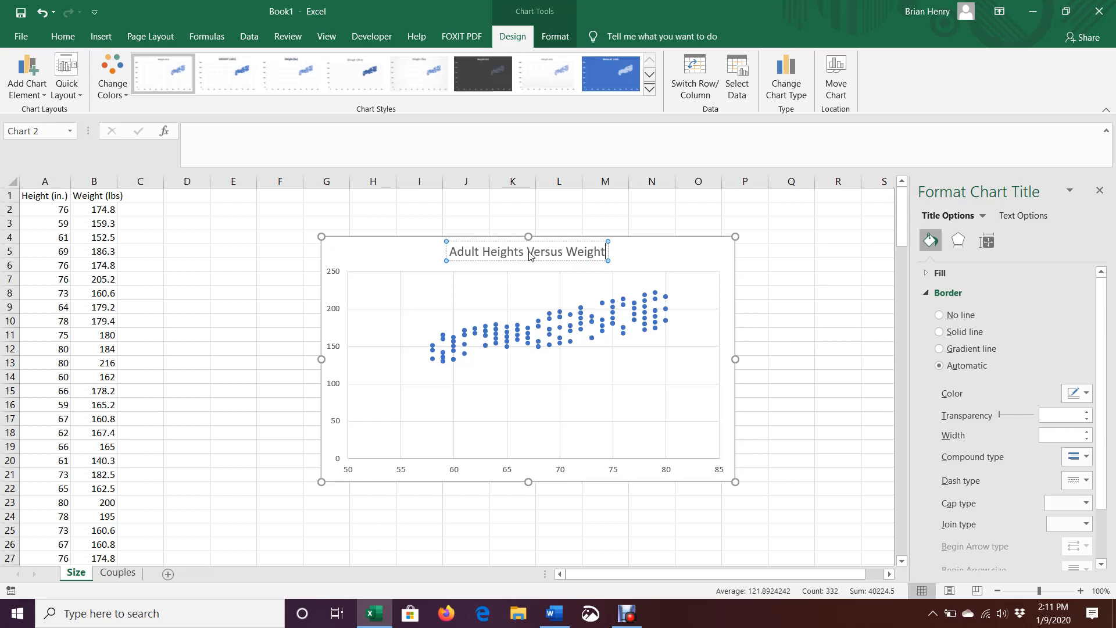
{"action": "left_click", "coordinate": [663, 252]}
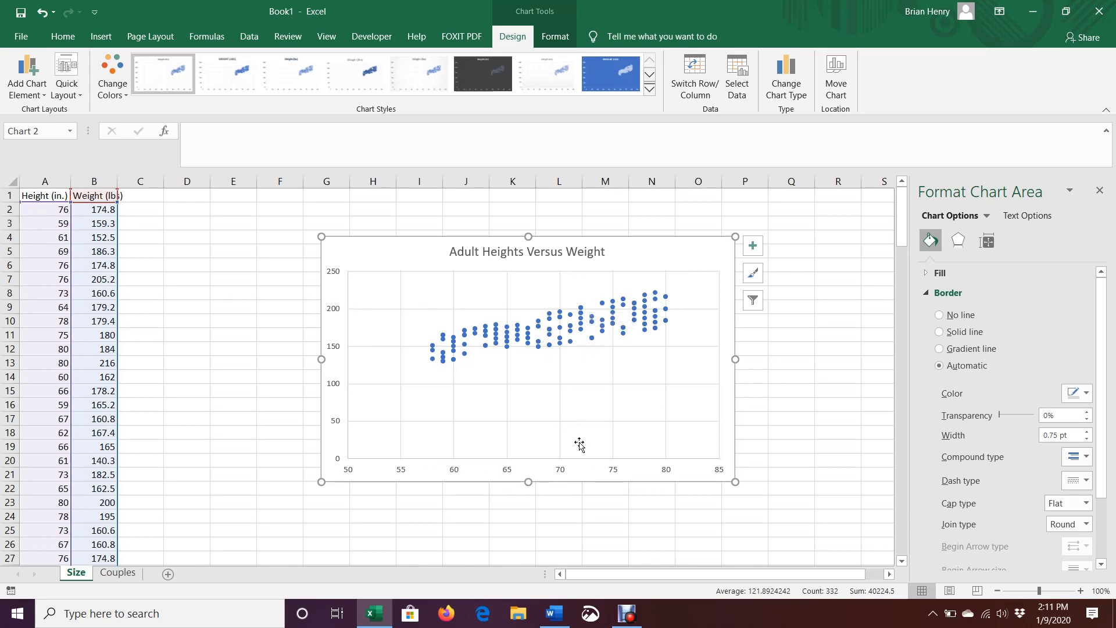
- Add axis titles and label the horizontal axis 'Height (in.)'
{"action": "left_click", "coordinate": [752, 246]}
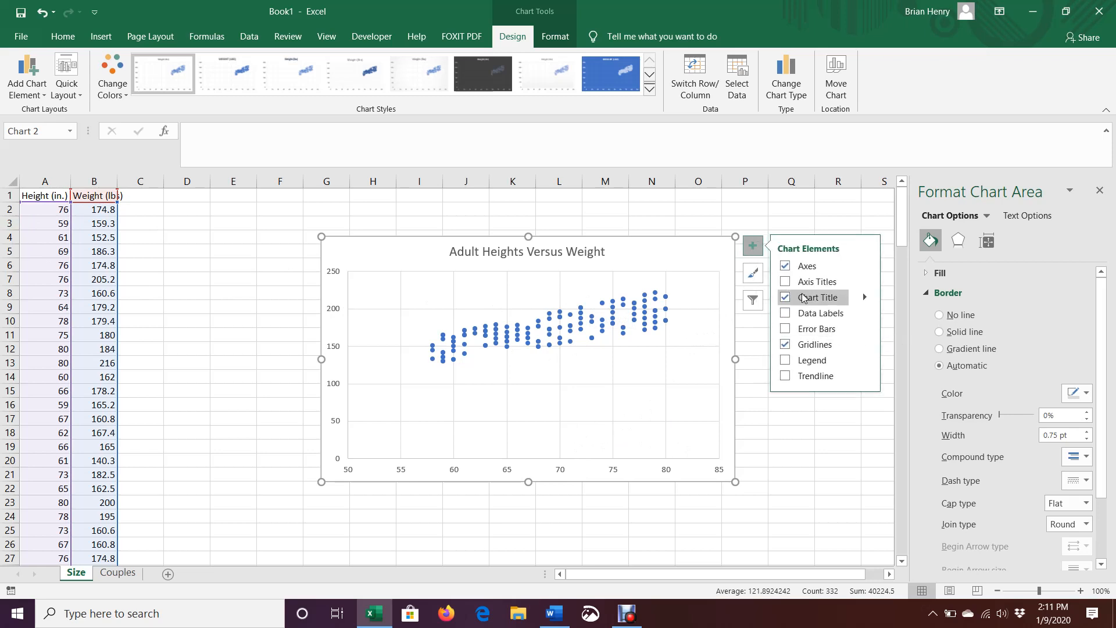
{"action": "left_click", "coordinate": [785, 281]}
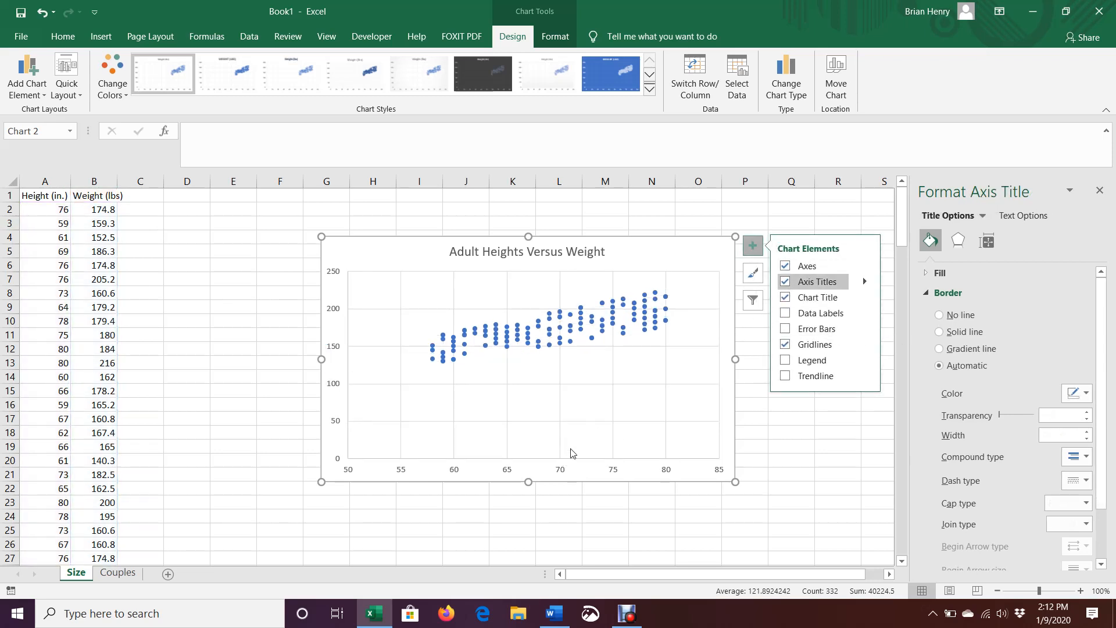
{"action": "left_click", "coordinate": [549, 465]}
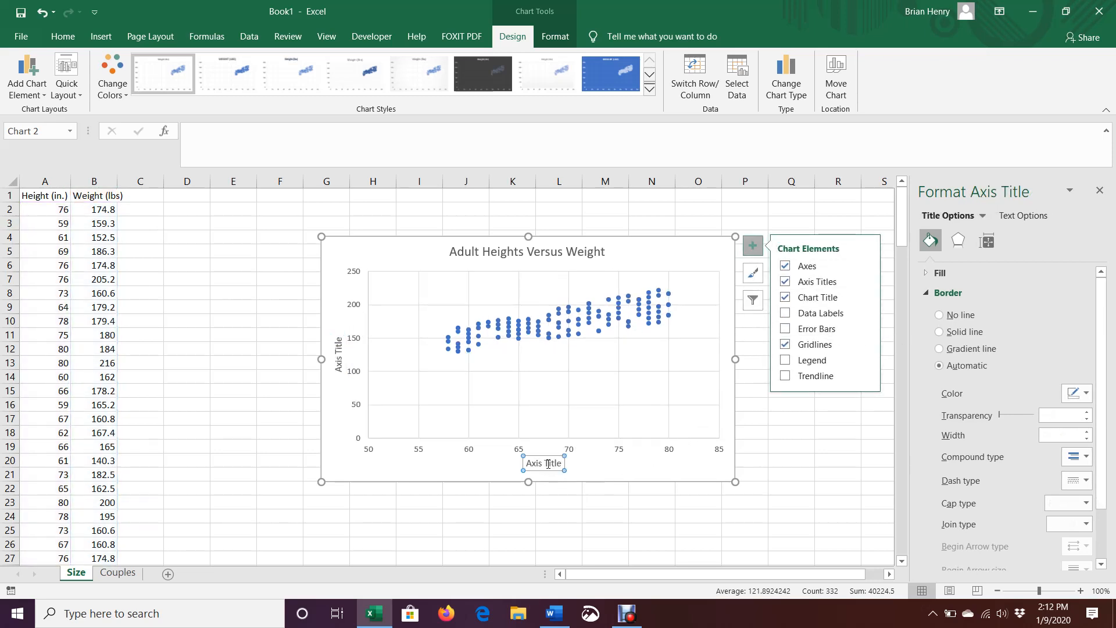
{"action": "triple_click", "coordinate": [548, 464]}
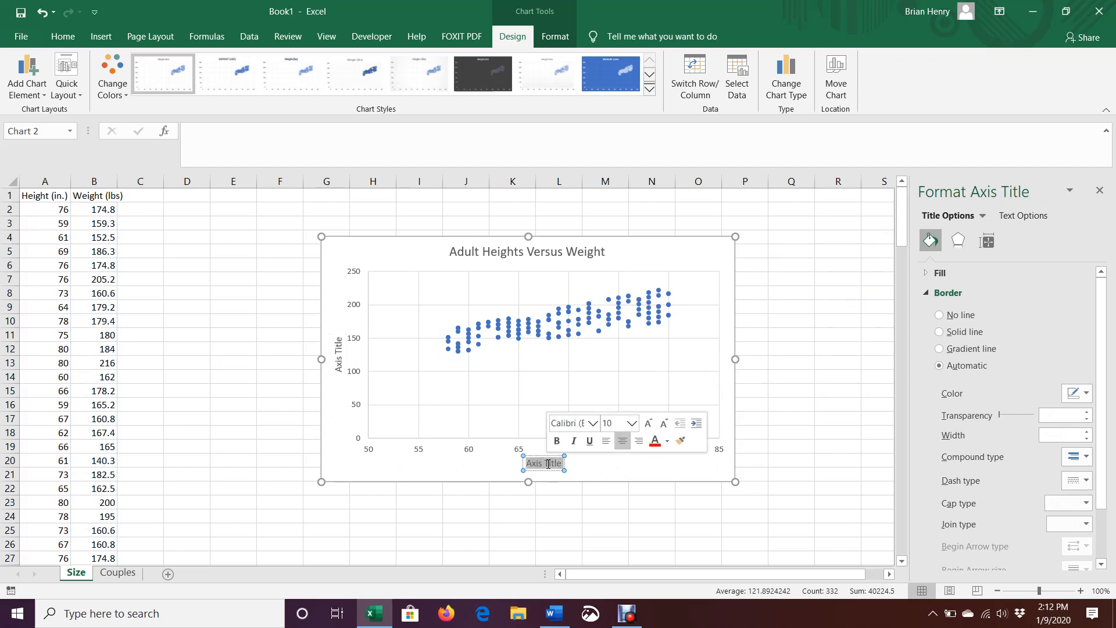
{"action": "type", "text": "Hei"}
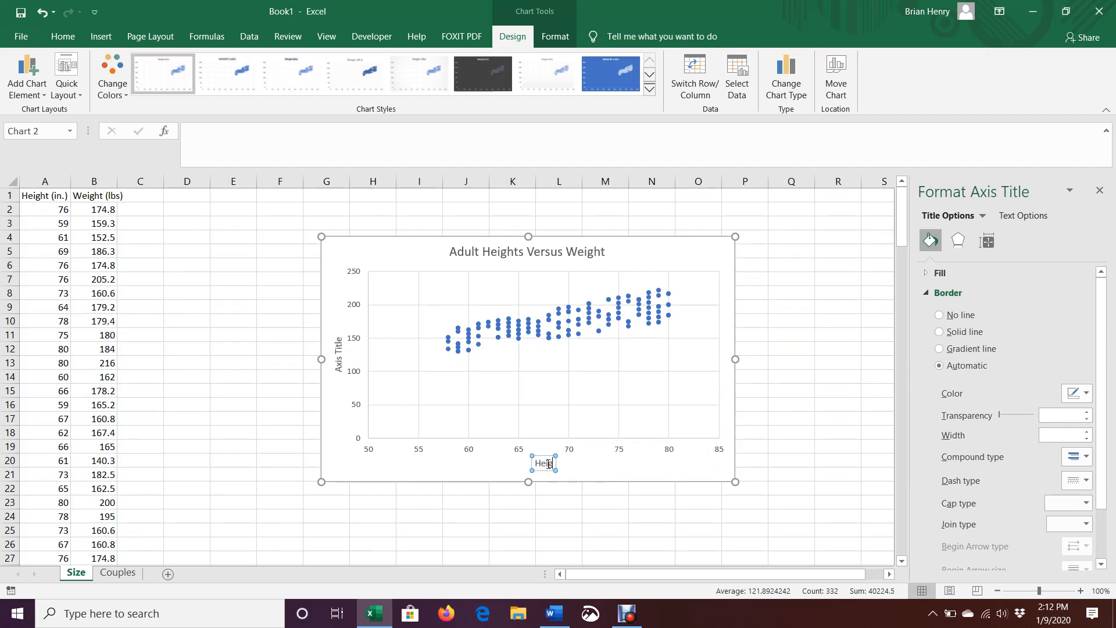
{"action": "type", "text": "ght (in.)"}
- Label the vertical axis 'Weight (LBS)' and close the formatting pane
{"action": "left_click", "coordinate": [339, 352]}
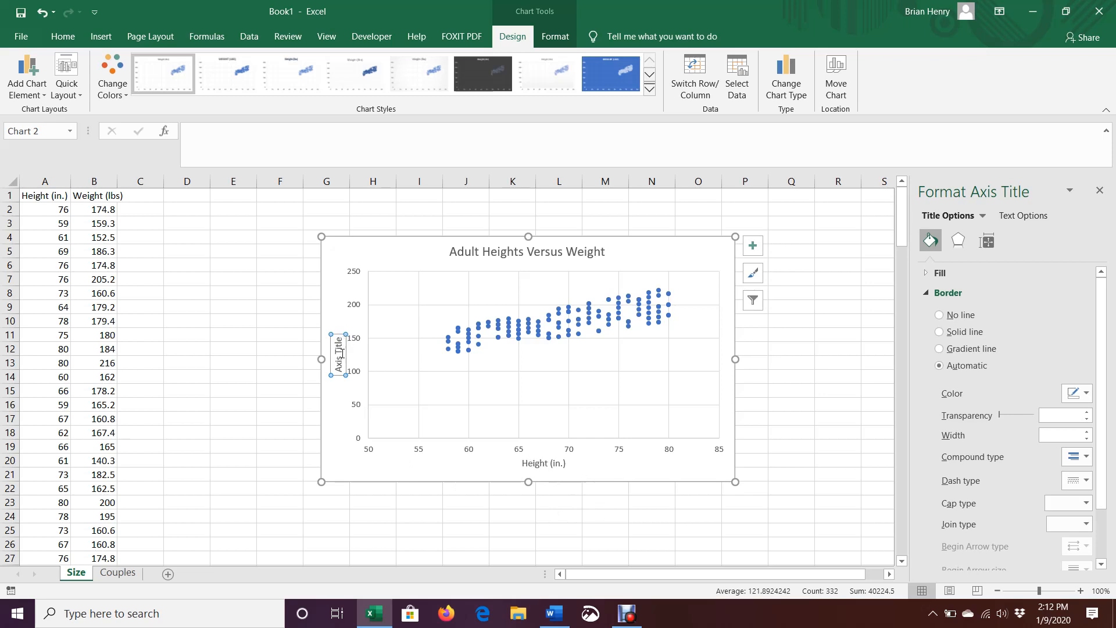
{"action": "double_click", "coordinate": [340, 348]}
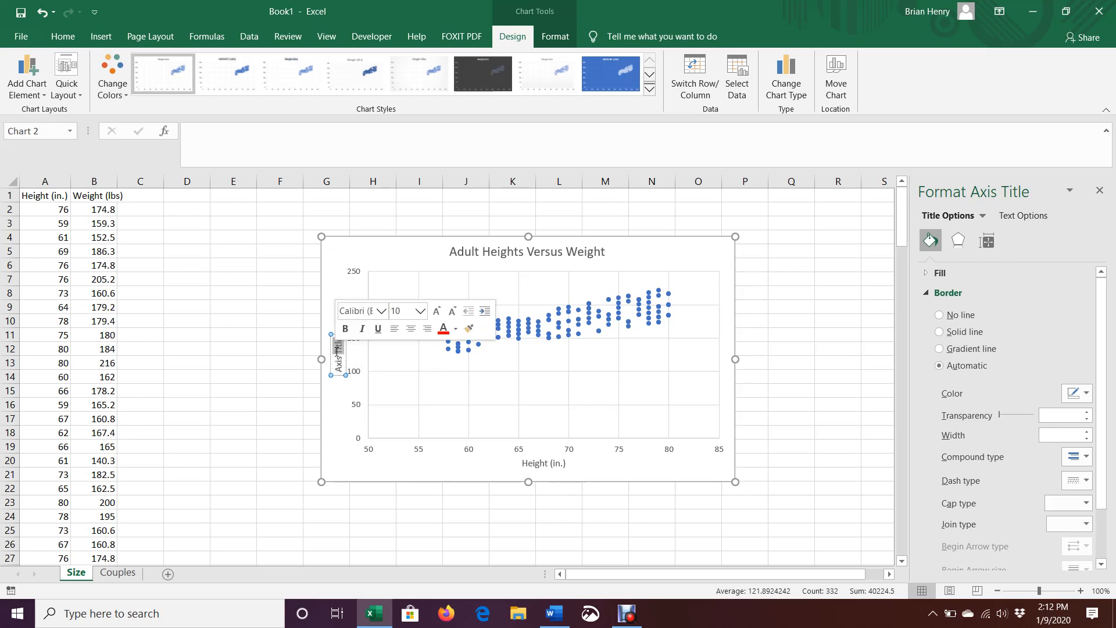
{"action": "triple_click", "coordinate": [338, 351]}
{"action": "type", "text": "Weight"}
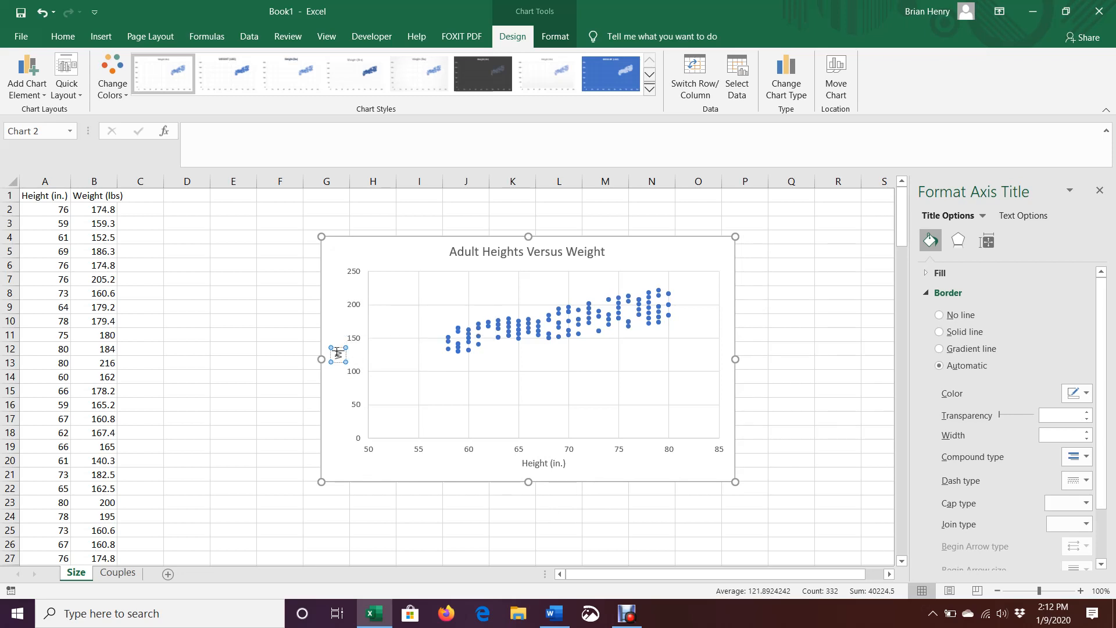
{"action": "type", "text": " (lBS)"}
{"action": "left_click", "coordinate": [1100, 190]}
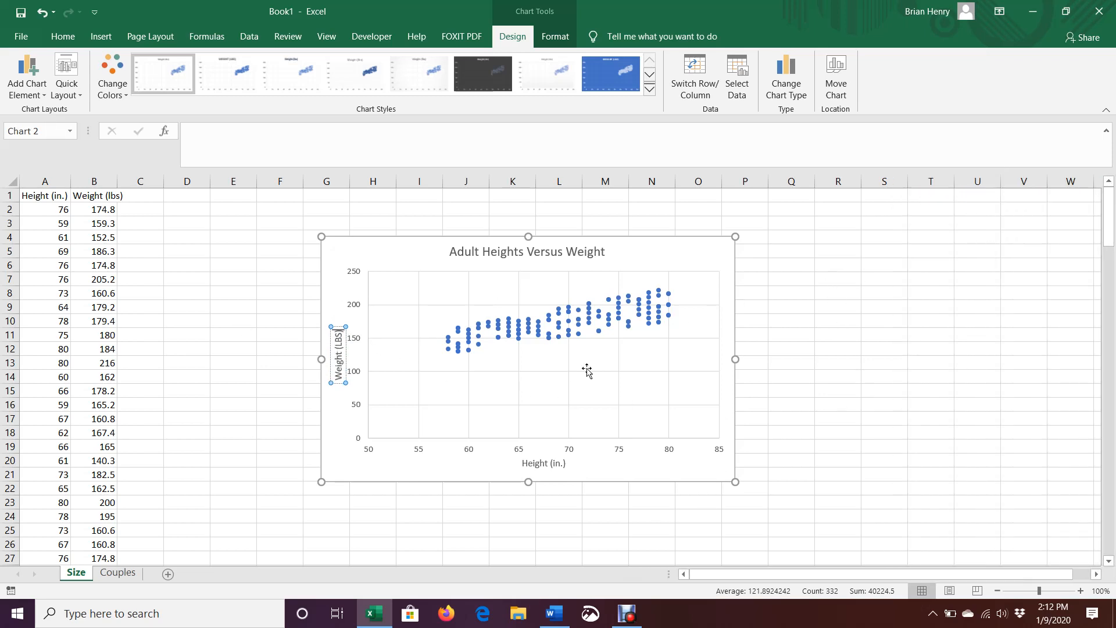
{"action": "left_click", "coordinate": [982, 462]}
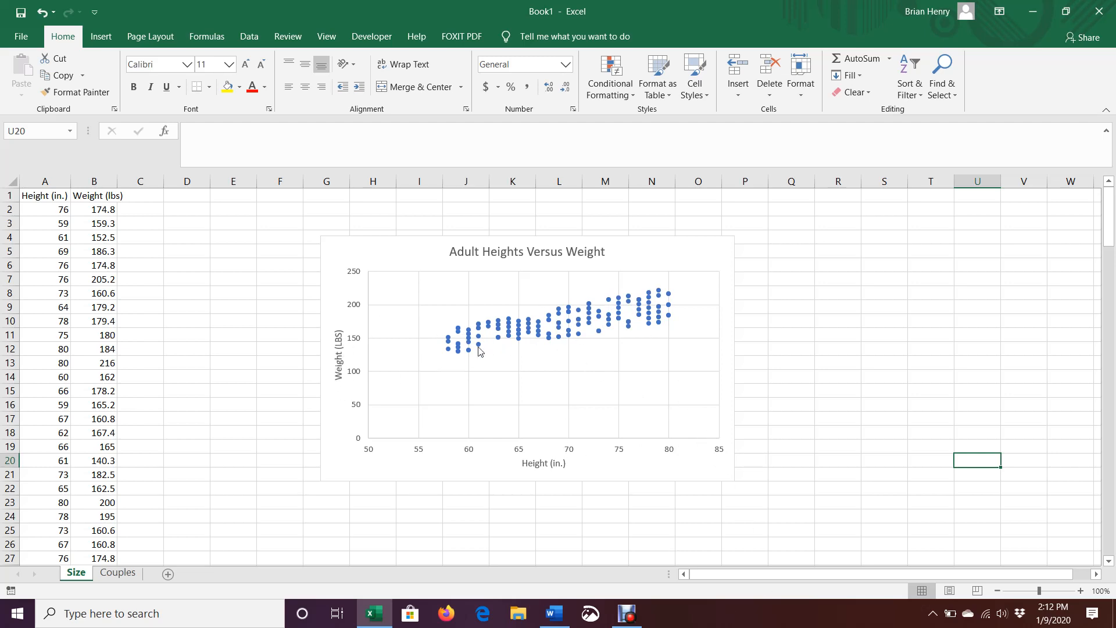
- Add a linear trendline to the height-versus-weight scatter chart
{"action": "left_click", "coordinate": [721, 250]}
{"action": "left_click", "coordinate": [754, 244]}
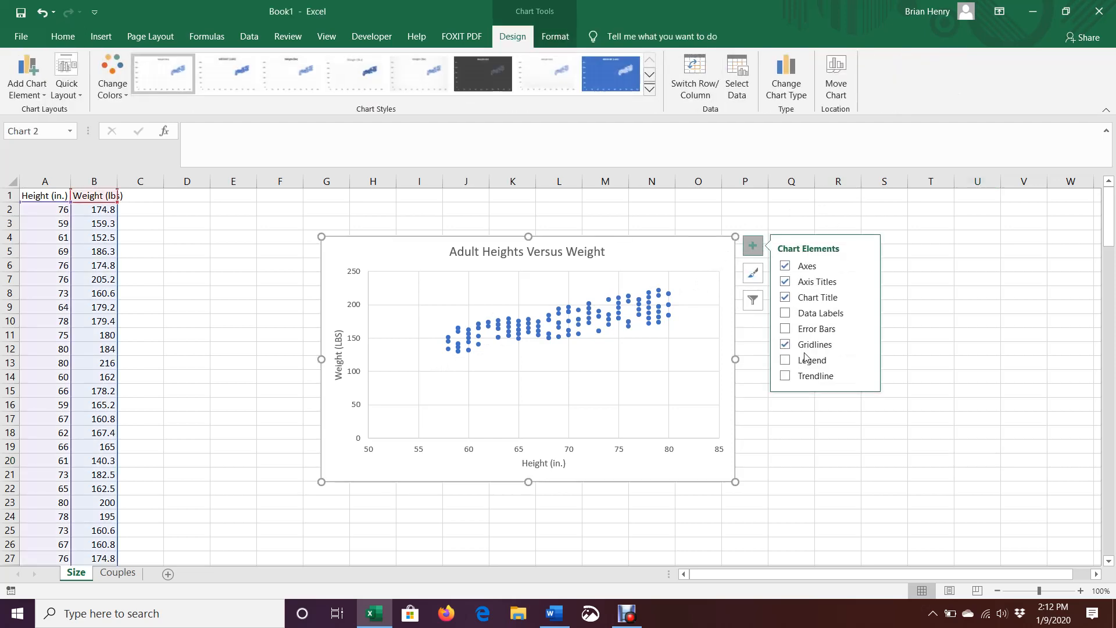
{"action": "left_click", "coordinate": [784, 377]}
{"action": "left_click", "coordinate": [753, 245]}
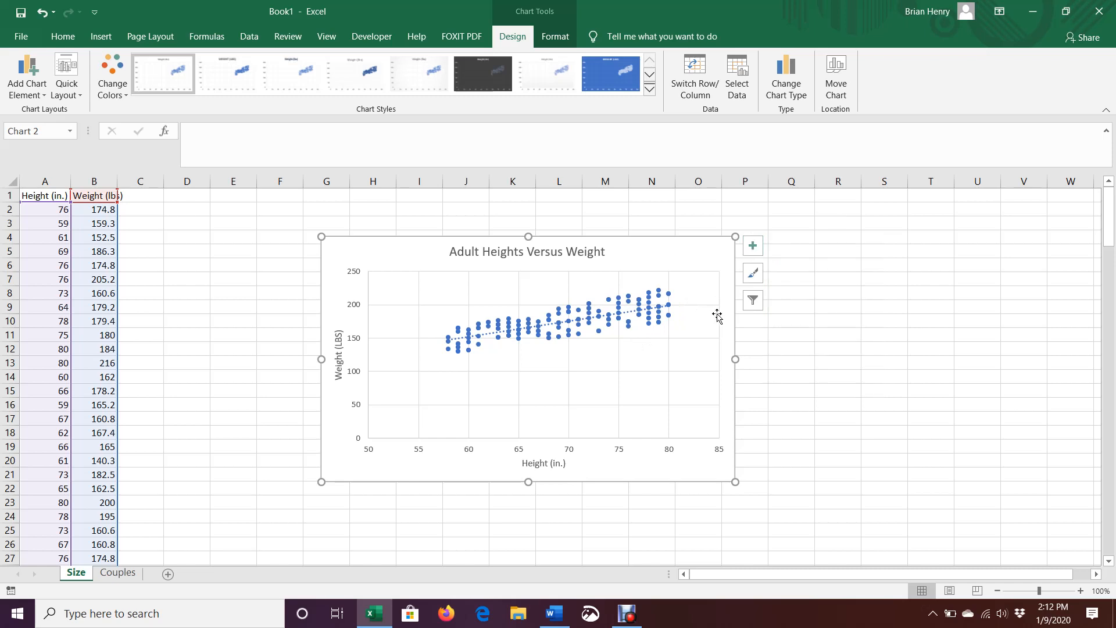
- Format the trendline as a solid red line
{"action": "left_click", "coordinate": [639, 313]}
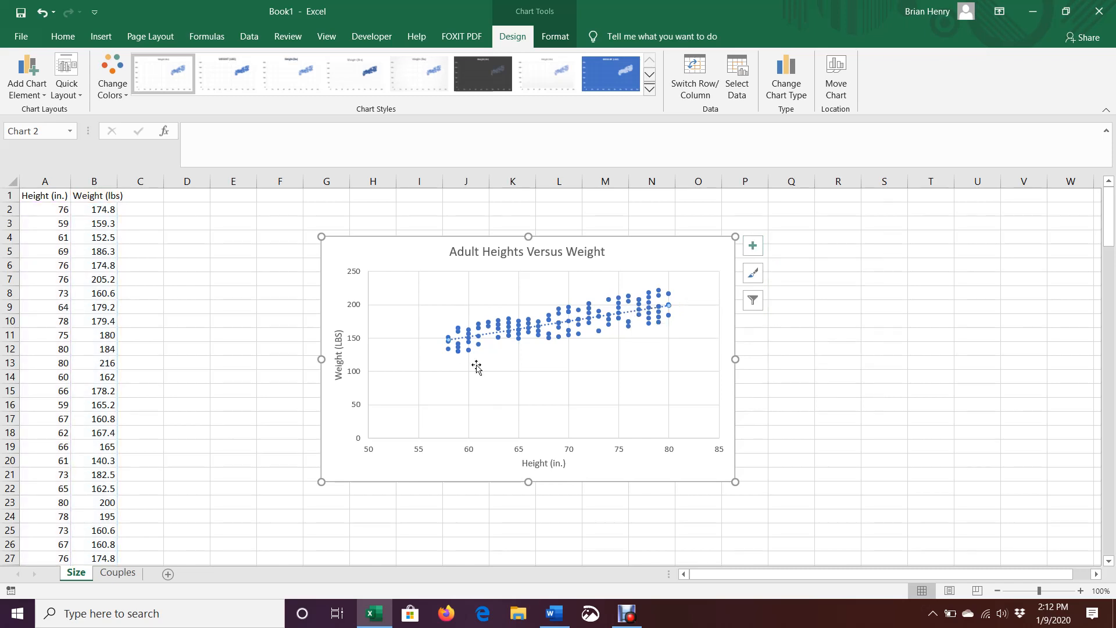
{"action": "right_click", "coordinate": [632, 319]}
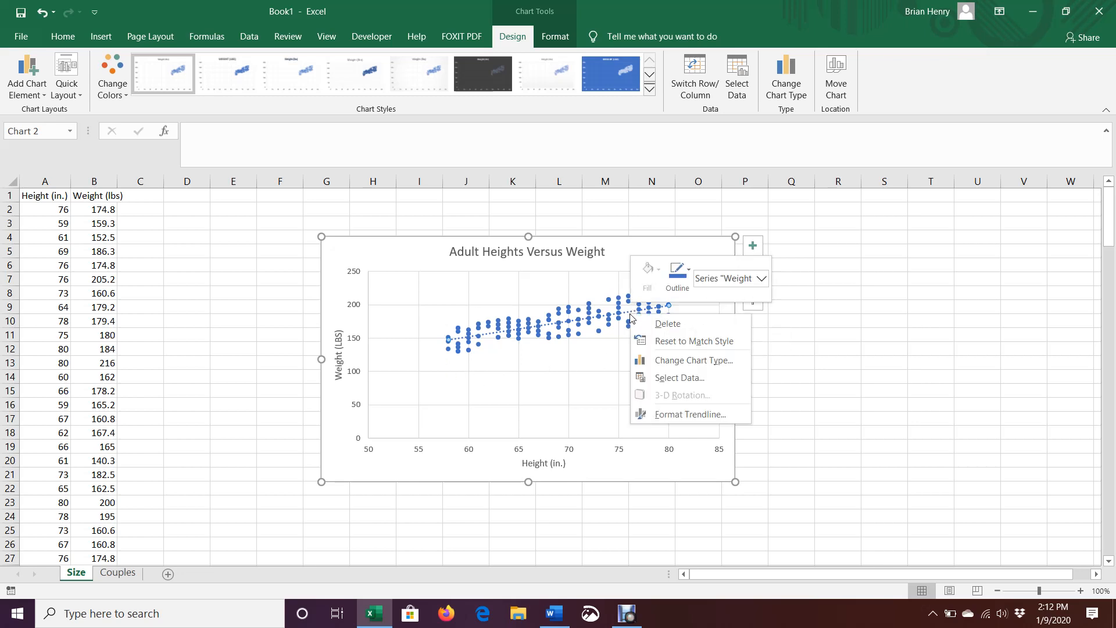
{"action": "left_click", "coordinate": [686, 414]}
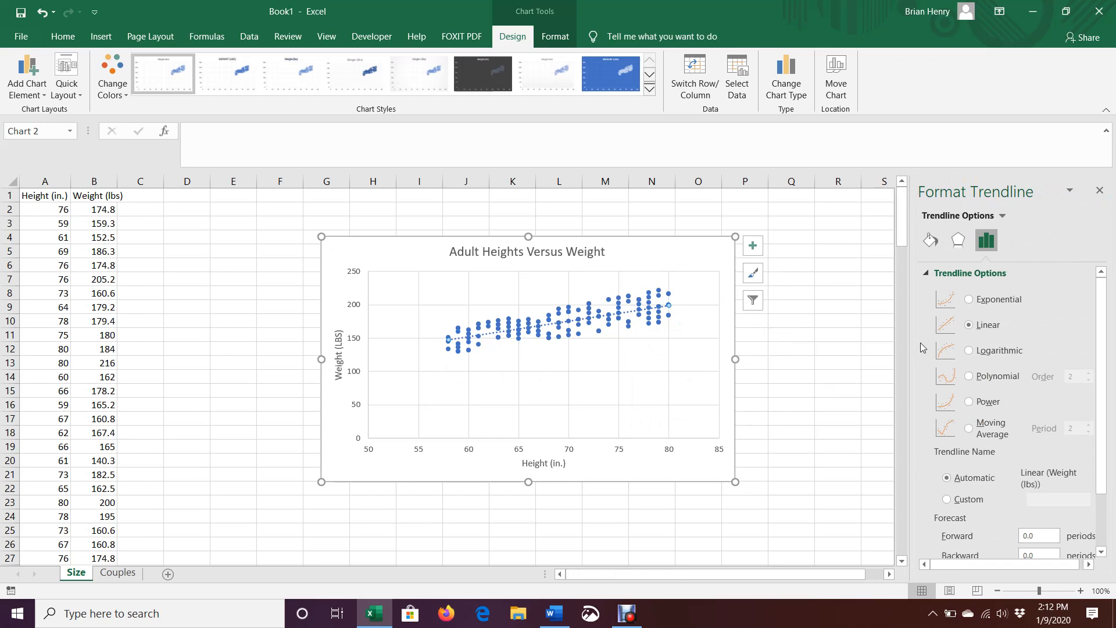
{"action": "left_click", "coordinate": [930, 240]}
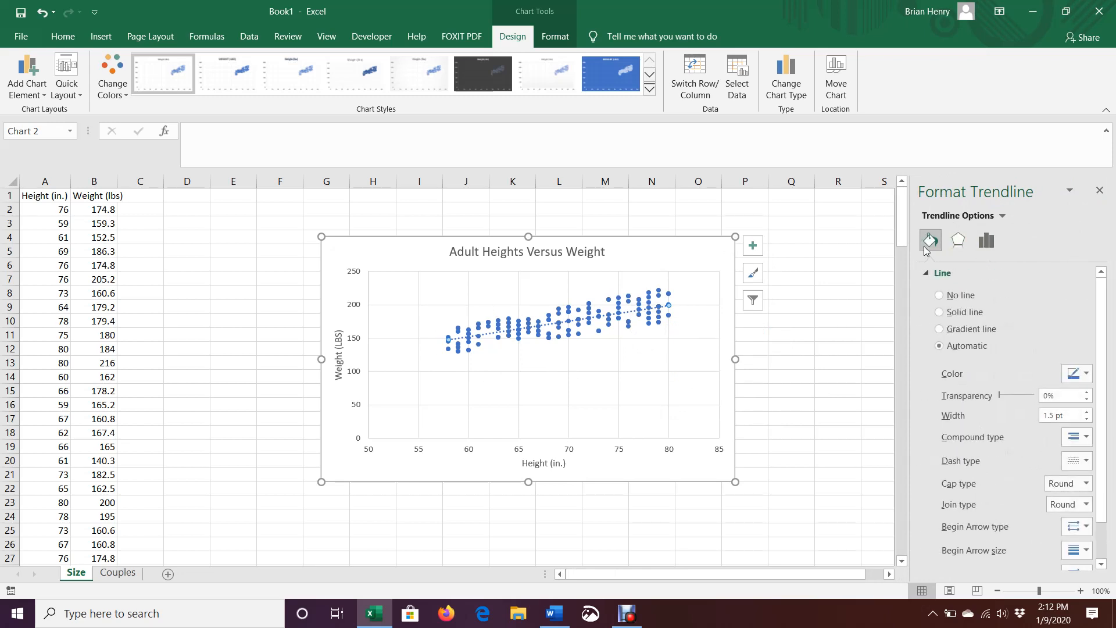
{"action": "left_click", "coordinate": [1077, 373]}
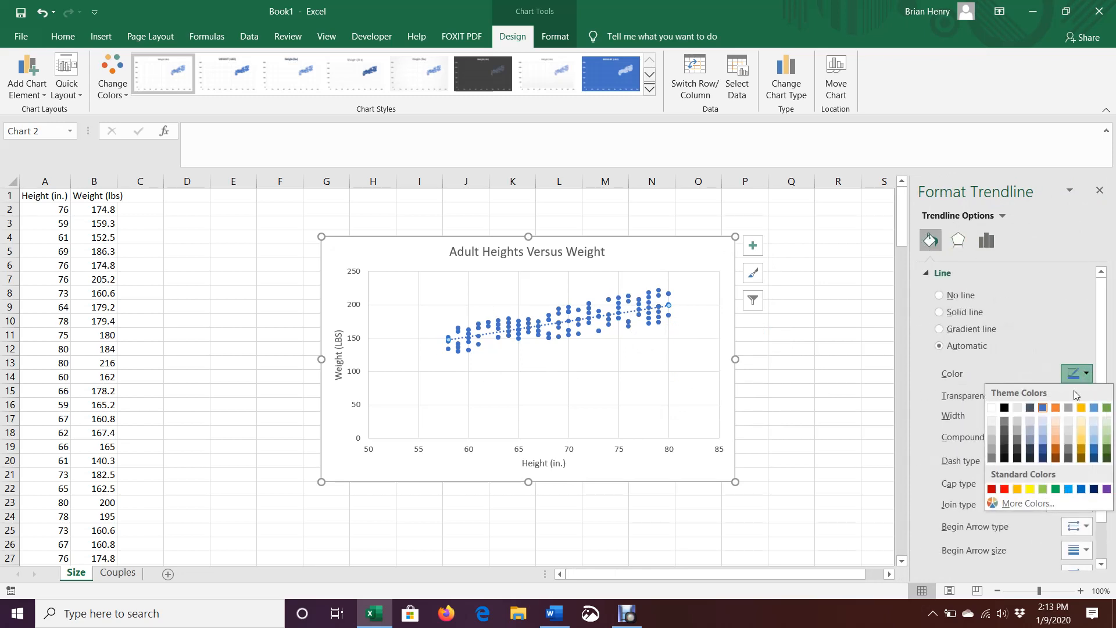
{"action": "left_click", "coordinate": [1004, 489]}
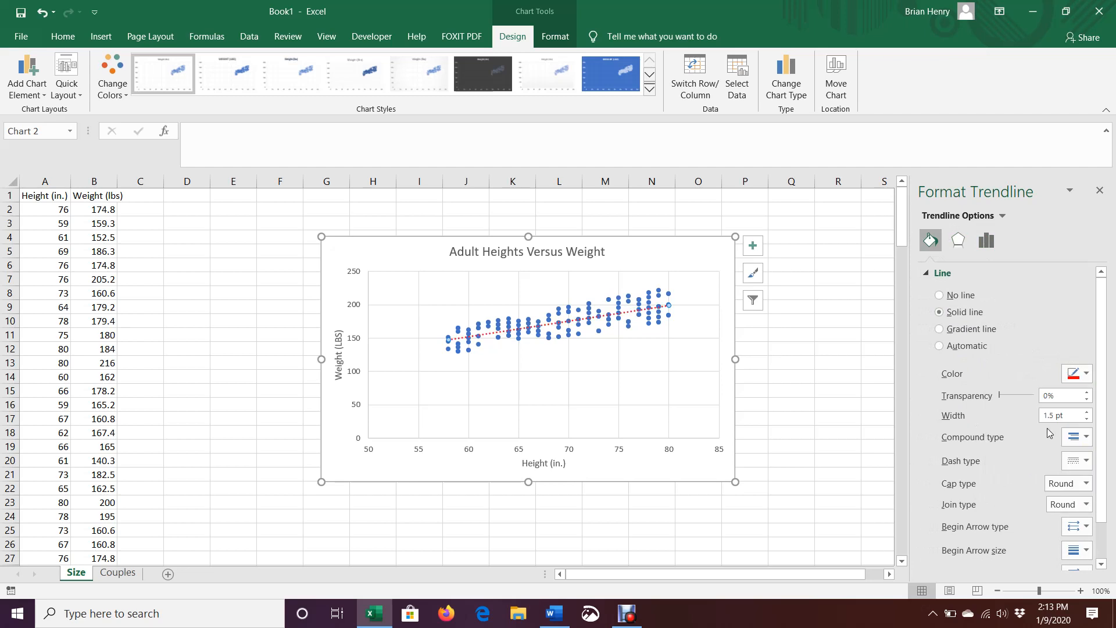
{"action": "left_click", "coordinate": [1087, 461]}
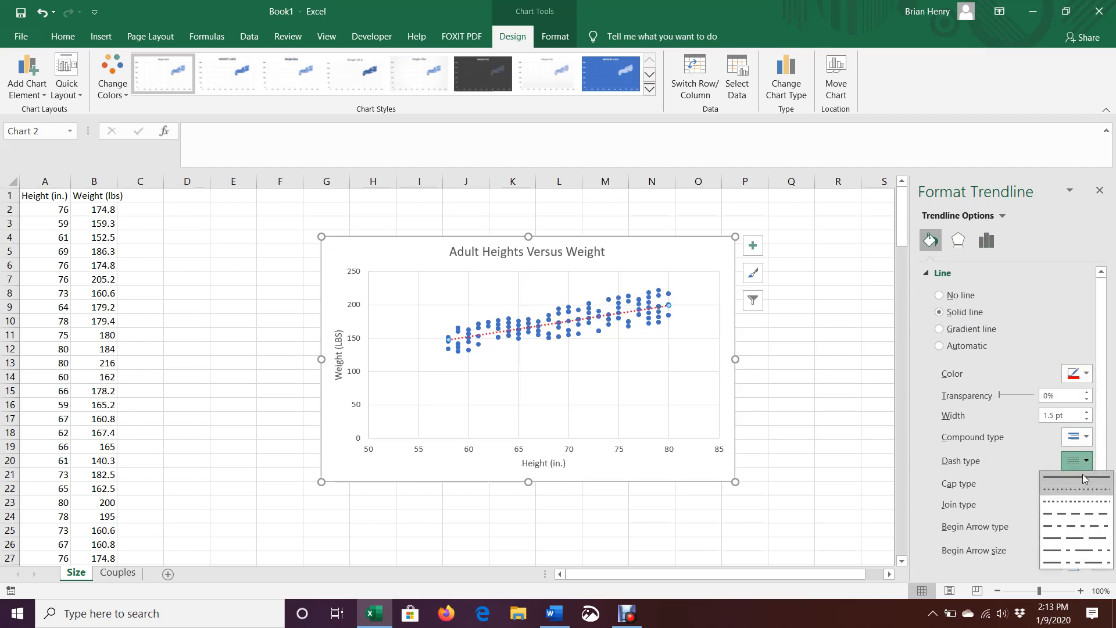
{"action": "left_click", "coordinate": [1069, 473]}
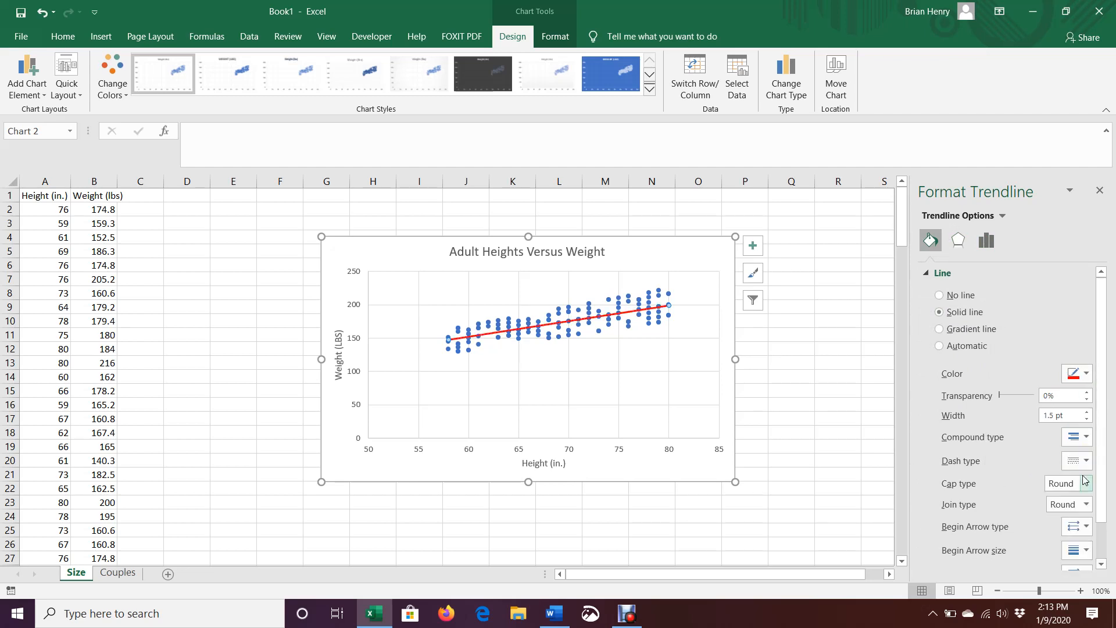
{"action": "left_click", "coordinate": [693, 265]}
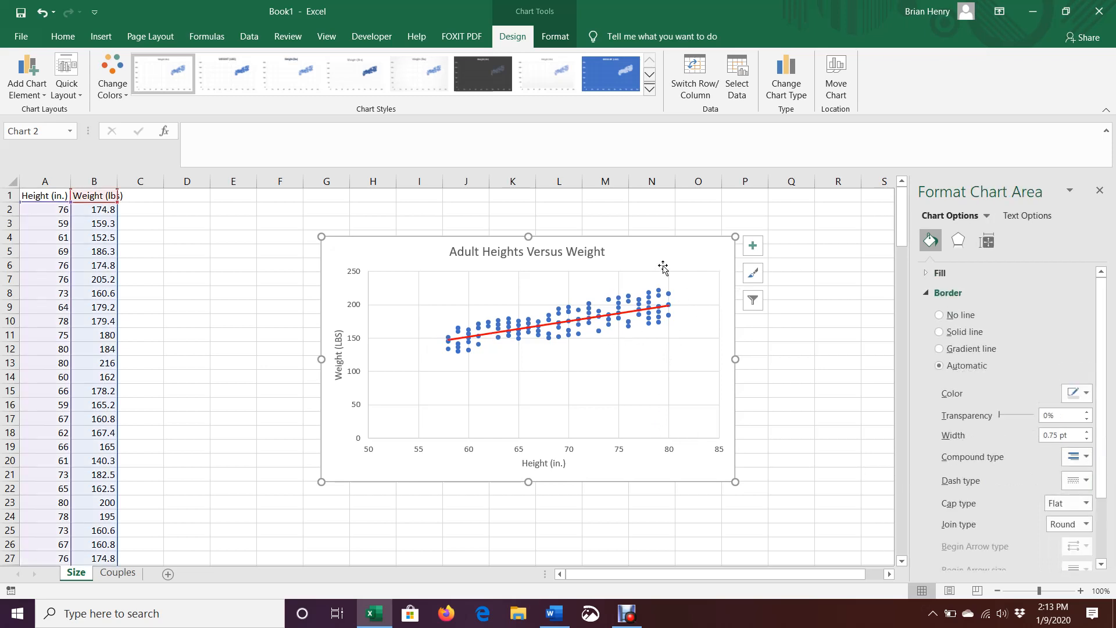
- Display the trendline equation y = 2.3386x + 11.864 and drag its label below the red line
{"action": "left_click", "coordinate": [853, 277]}
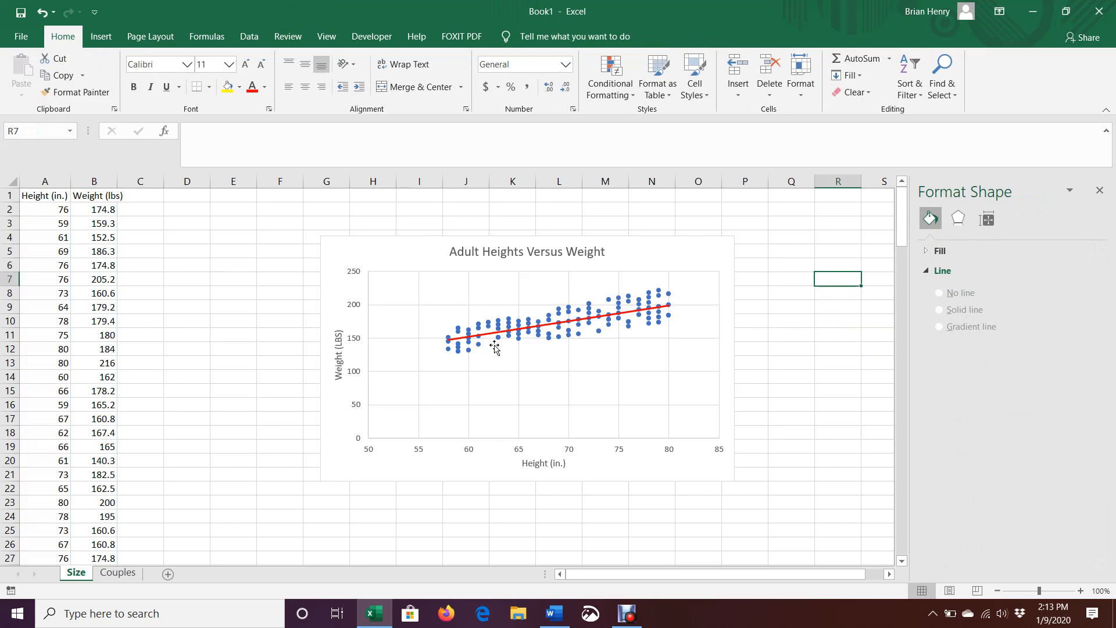
{"action": "left_click", "coordinate": [649, 311]}
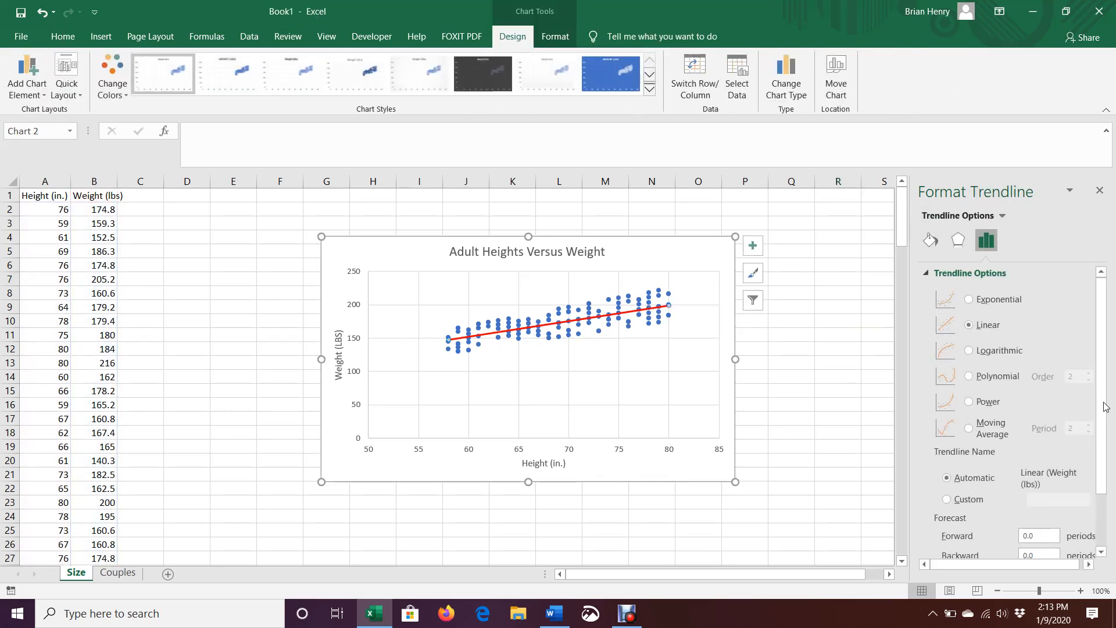
{"action": "scroll", "coordinate": [1106, 406], "scroll_direction": "down", "scroll_amount": 3}
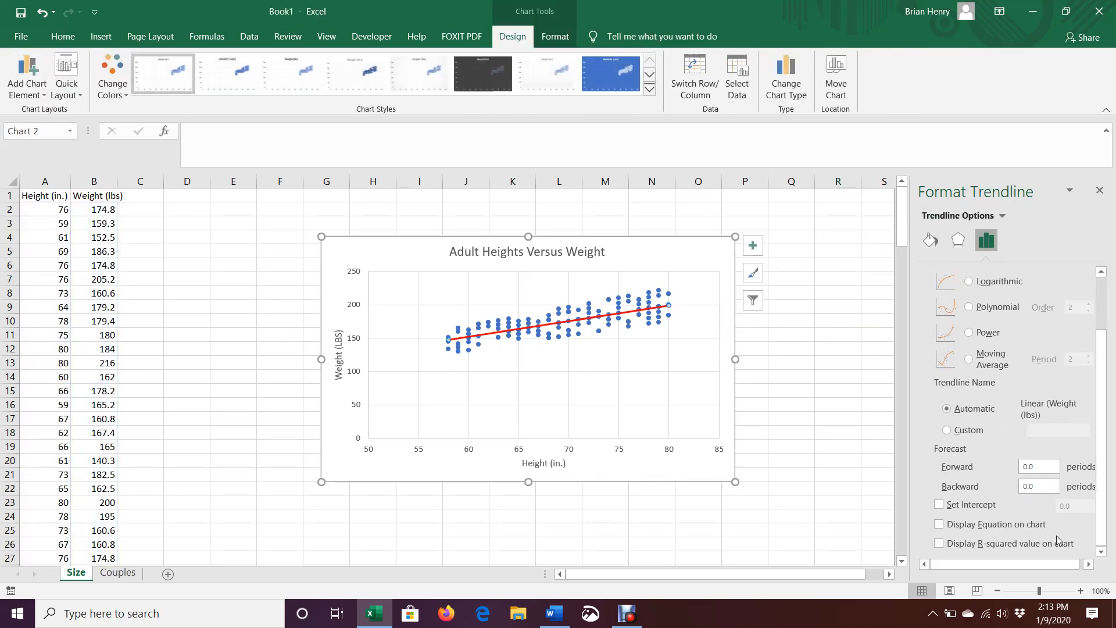
{"action": "left_click", "coordinate": [940, 525]}
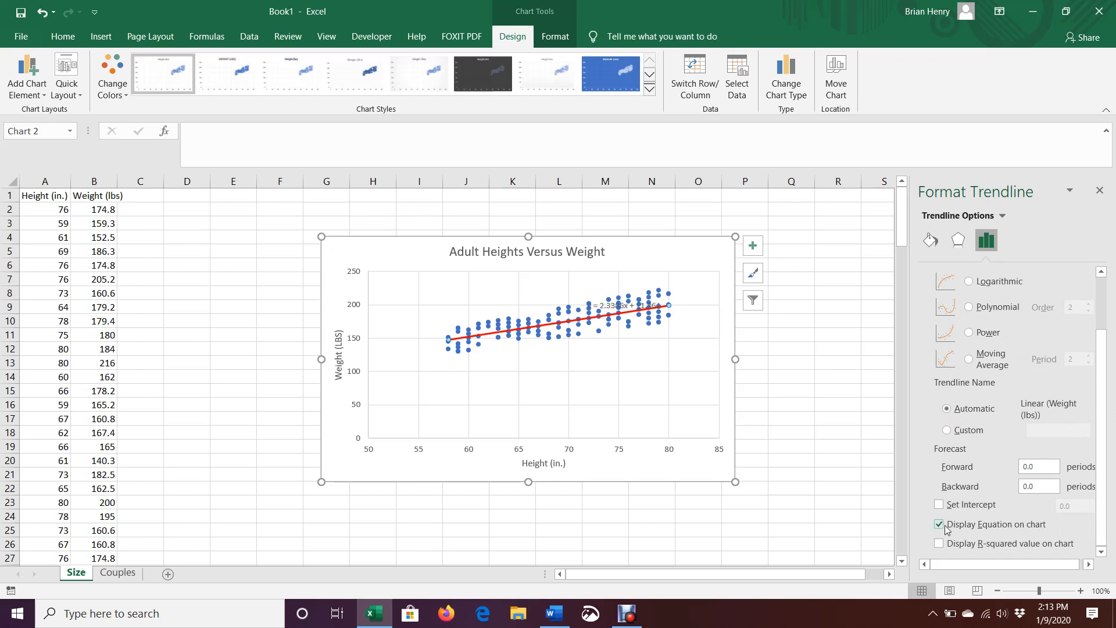
{"action": "left_click", "coordinate": [641, 301]}
{"action": "left_click_drag", "start_coordinate": [645, 300], "coordinate": [647, 336]}
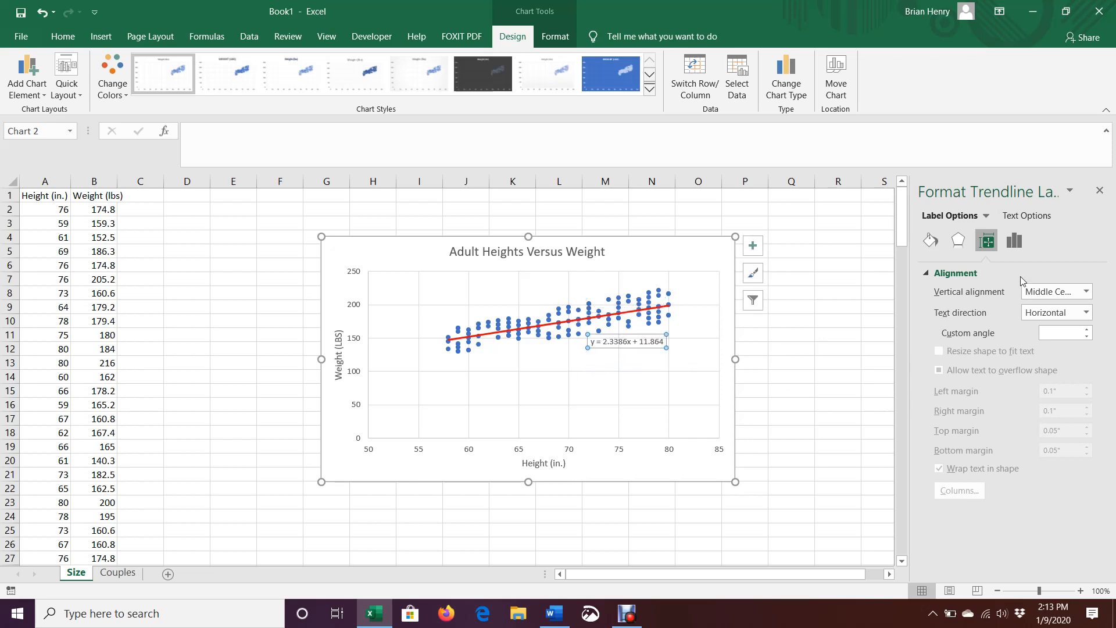
{"action": "left_click", "coordinate": [602, 320]}
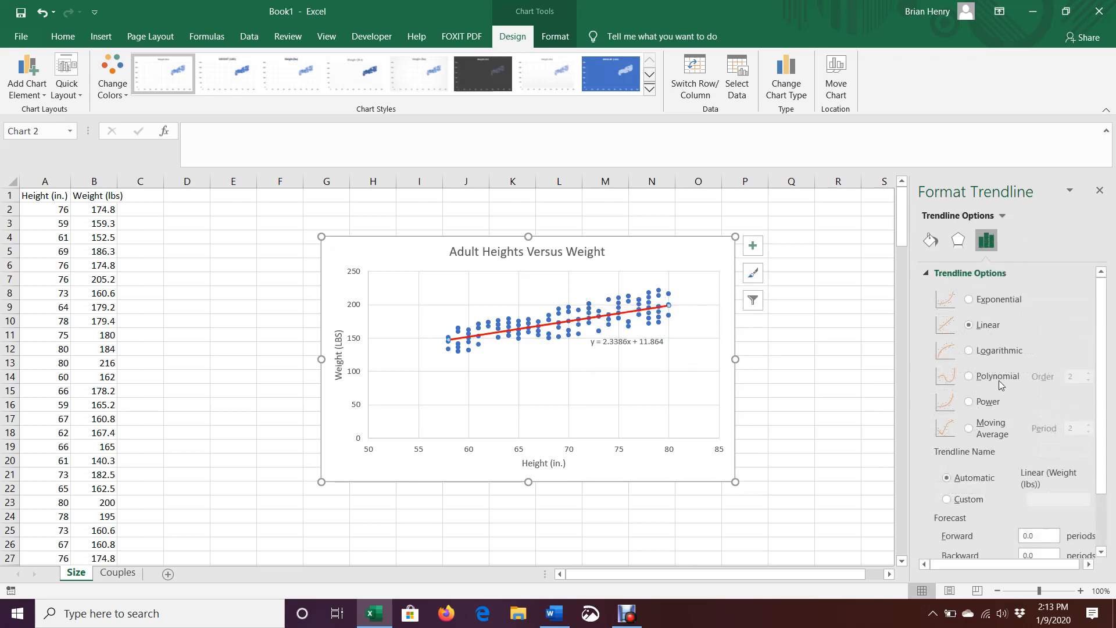
{"action": "scroll", "coordinate": [994, 419], "scroll_direction": "down", "scroll_amount": 5}
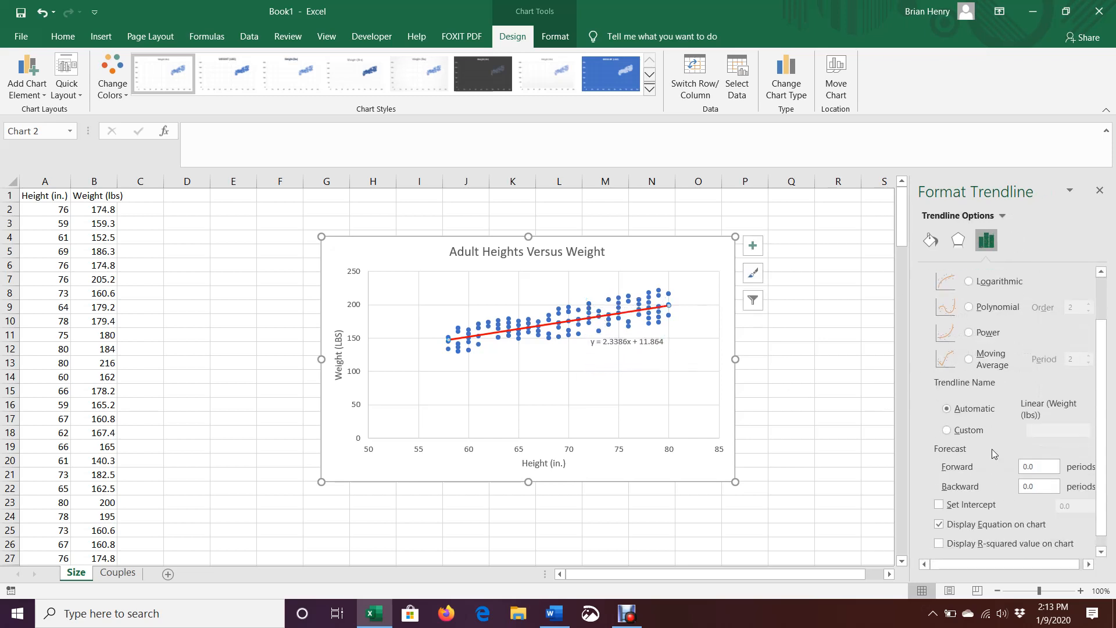
{"action": "left_click", "coordinate": [631, 342]}
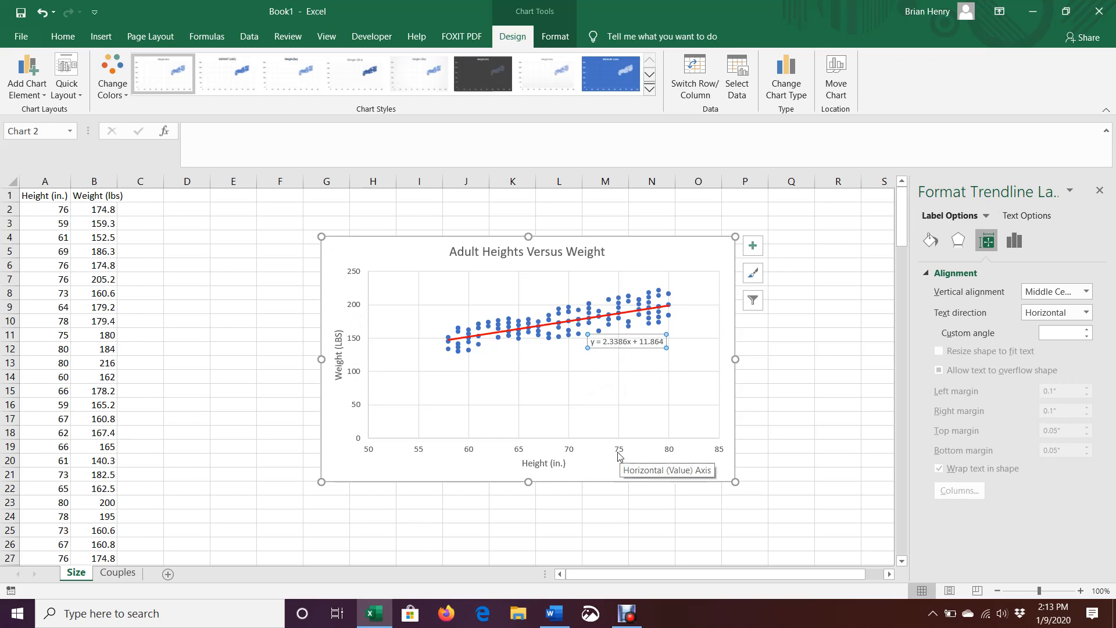
{"action": "left_click", "coordinate": [694, 246]}
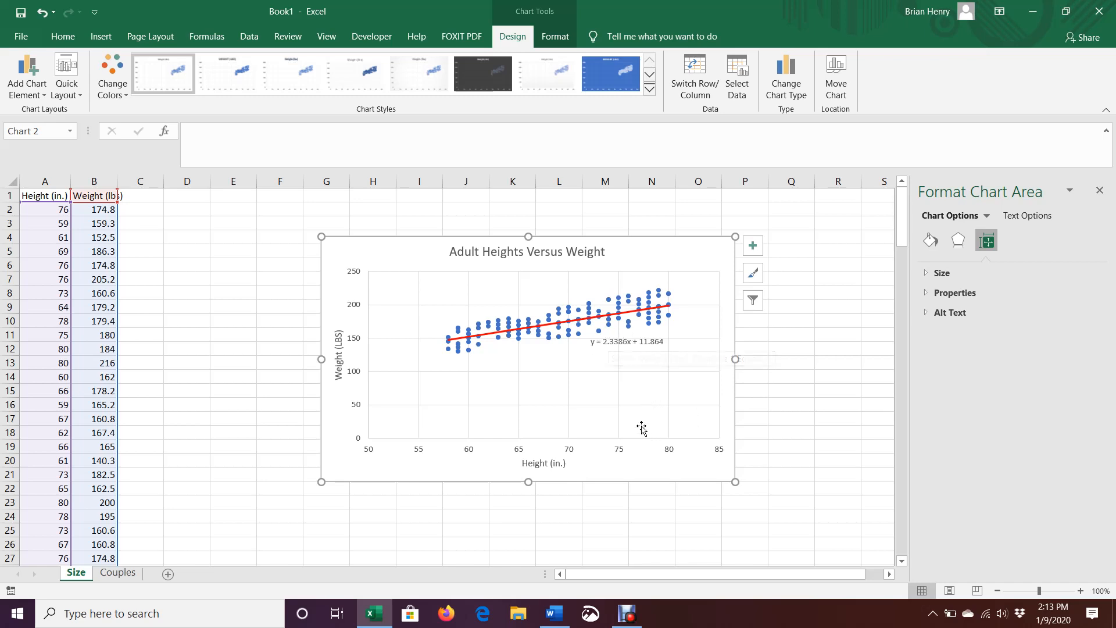
{"action": "left_click", "coordinate": [832, 308]}
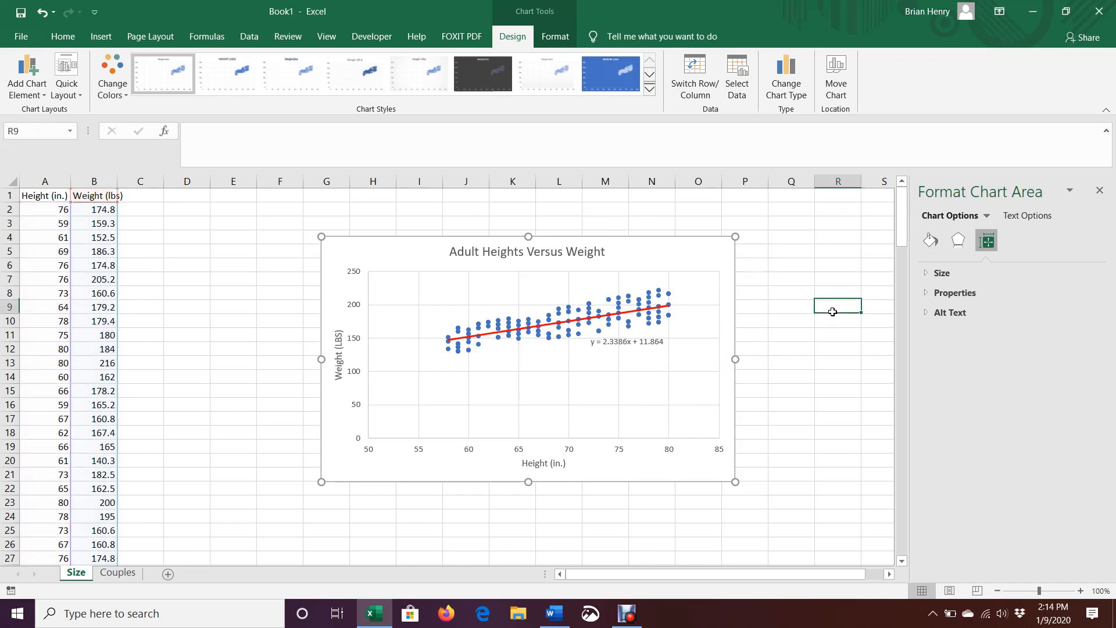
- Close the Format Shape pane and go to the Couples sheet
{"action": "left_click", "coordinate": [1110, 193]}
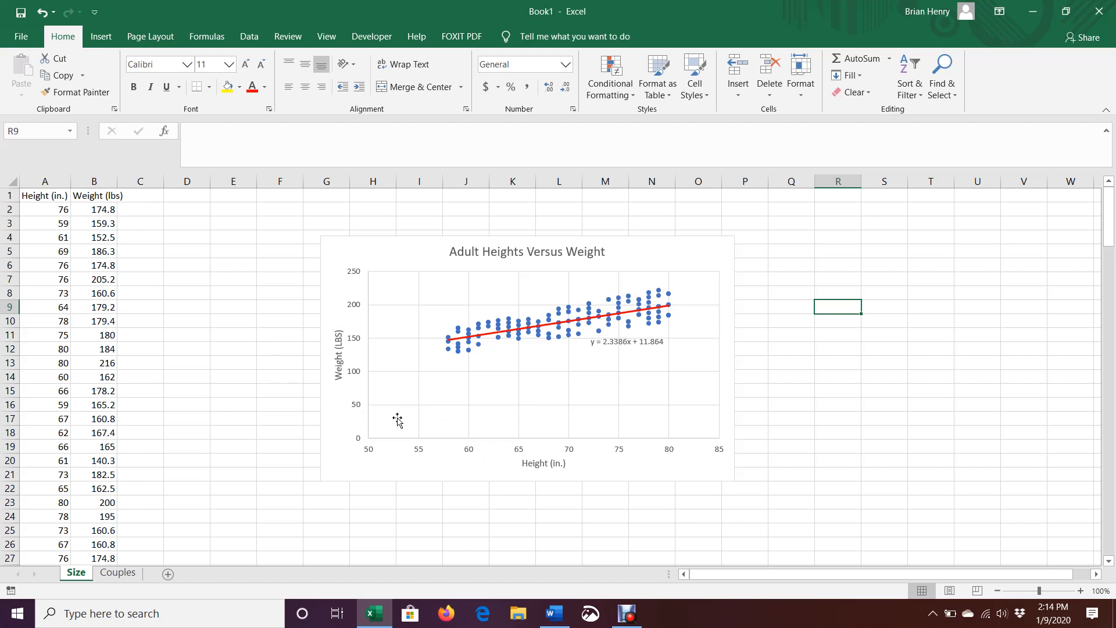
{"action": "left_click", "coordinate": [118, 573]}
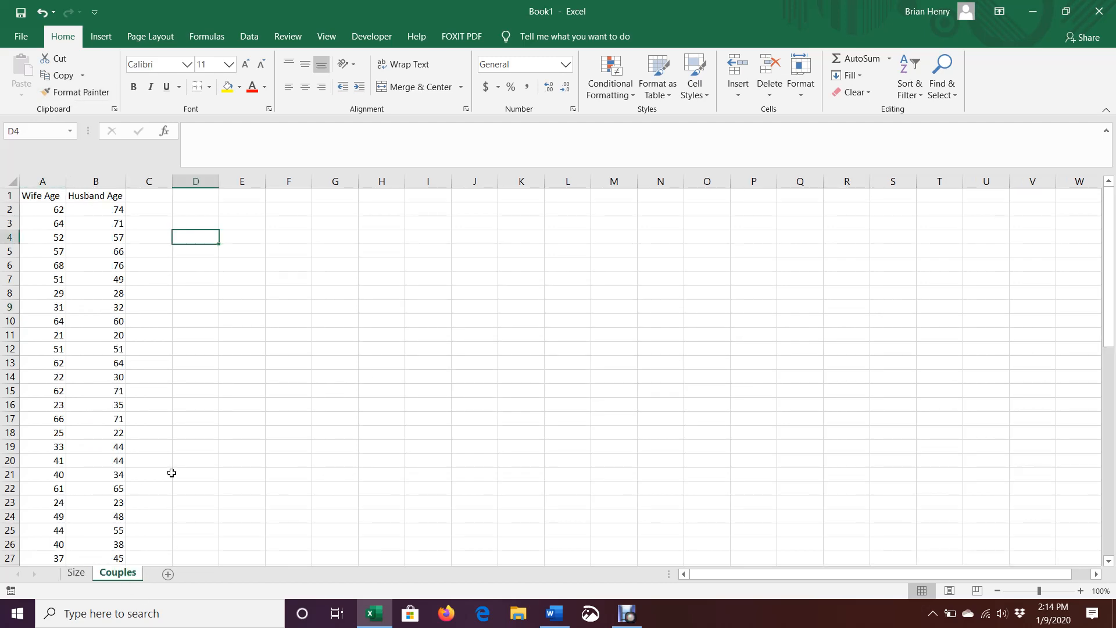
- Select the Wife Age and Husband Age table and insert a plain scatter chart of it
{"action": "left_click", "coordinate": [35, 196]}
{"action": "key", "text": "ctrl+shift+Down"}
{"action": "key", "text": "shift+Right"}
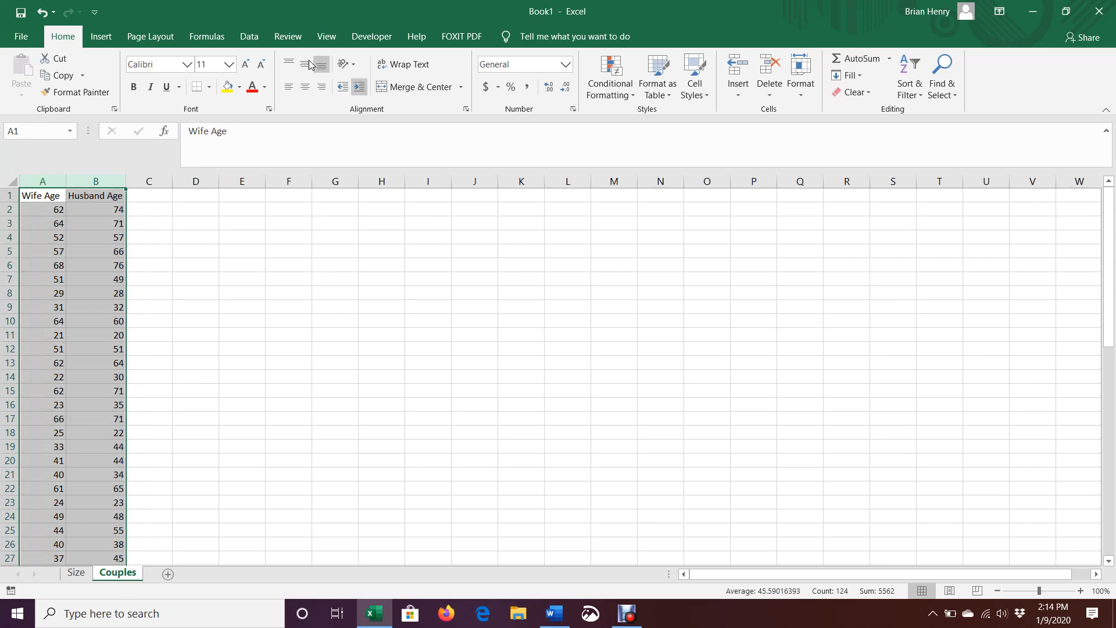
{"action": "left_click", "coordinate": [101, 37]}
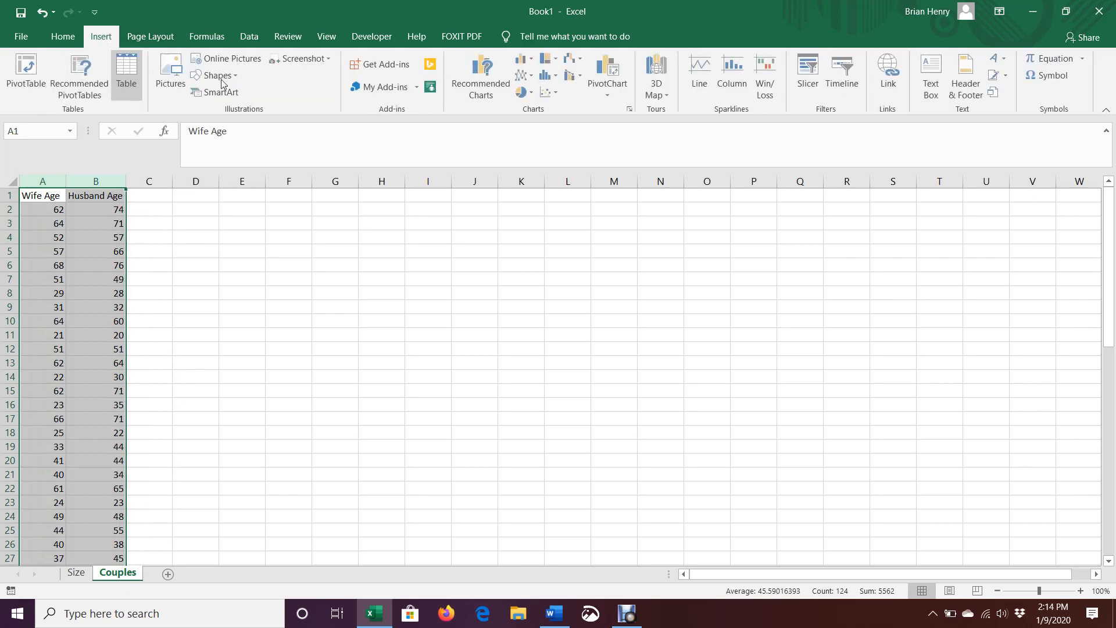
{"action": "left_click", "coordinate": [552, 93]}
{"action": "left_click", "coordinate": [561, 140]}
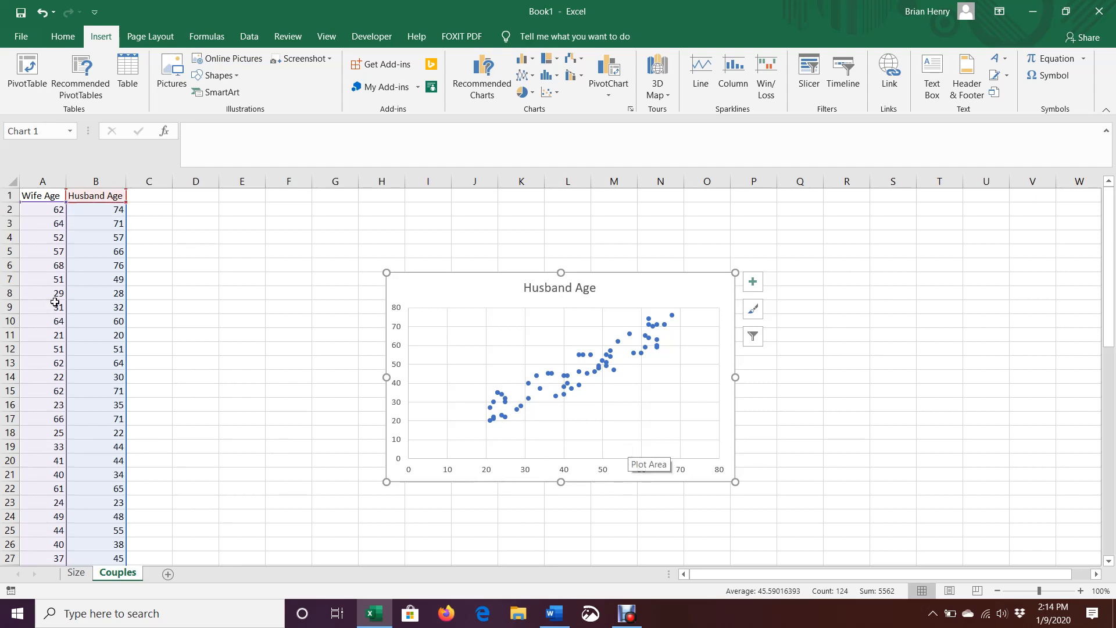
{"action": "left_click", "coordinate": [41, 181]}
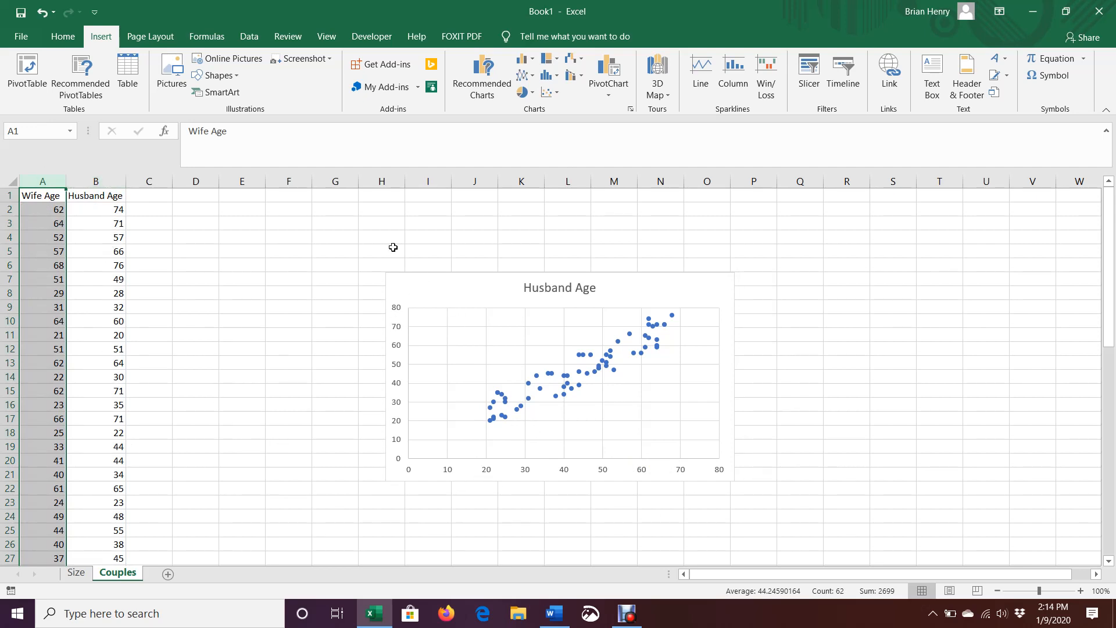
- Match chart points to the couples aged 21/20 and 68/76, then open Find on column A
{"action": "left_click_drag", "start_coordinate": [32, 209], "coordinate": [100, 200]}
{"action": "left_click", "coordinate": [182, 317]}
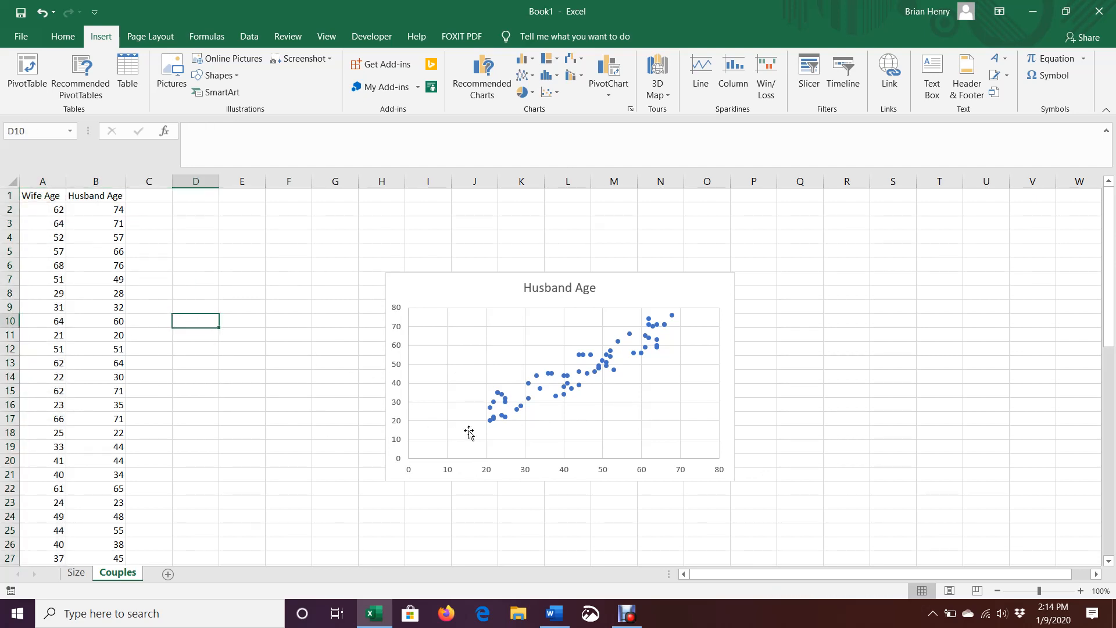
{"action": "mouse_move", "coordinate": [492, 426]}
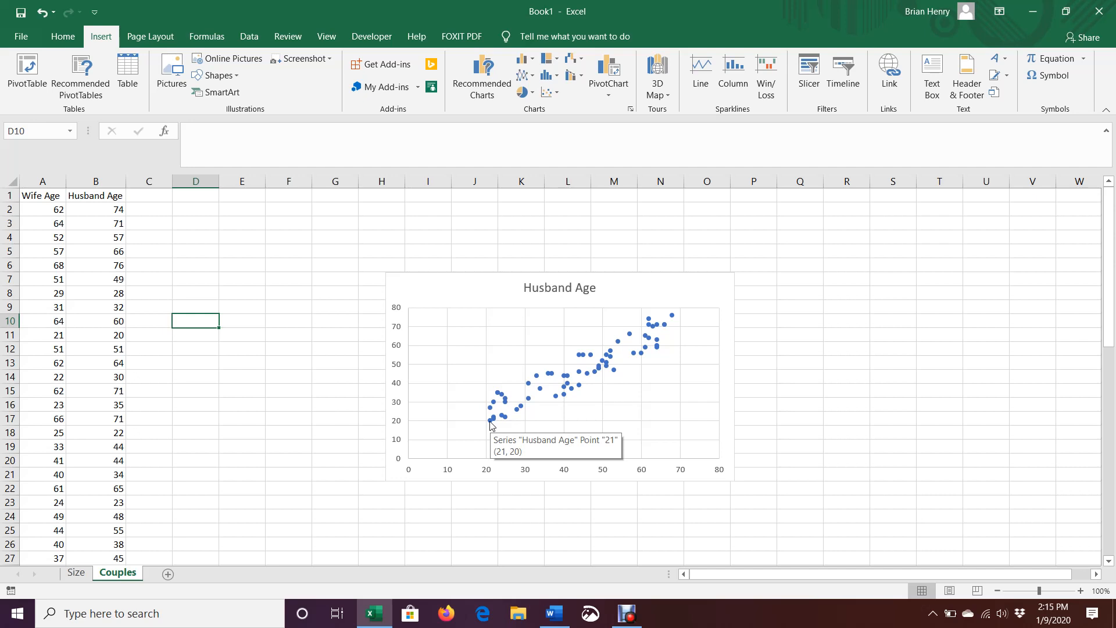
{"action": "left_click_drag", "start_coordinate": [51, 336], "coordinate": [107, 336]}
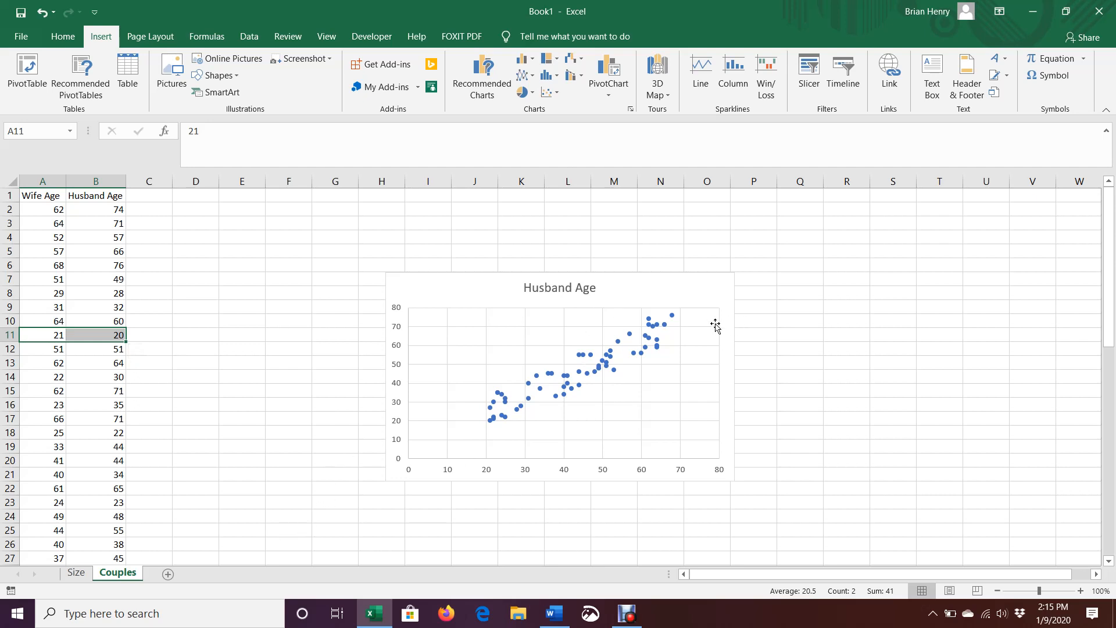
{"action": "mouse_move", "coordinate": [671, 318]}
{"action": "left_click_drag", "start_coordinate": [42, 268], "coordinate": [96, 266]}
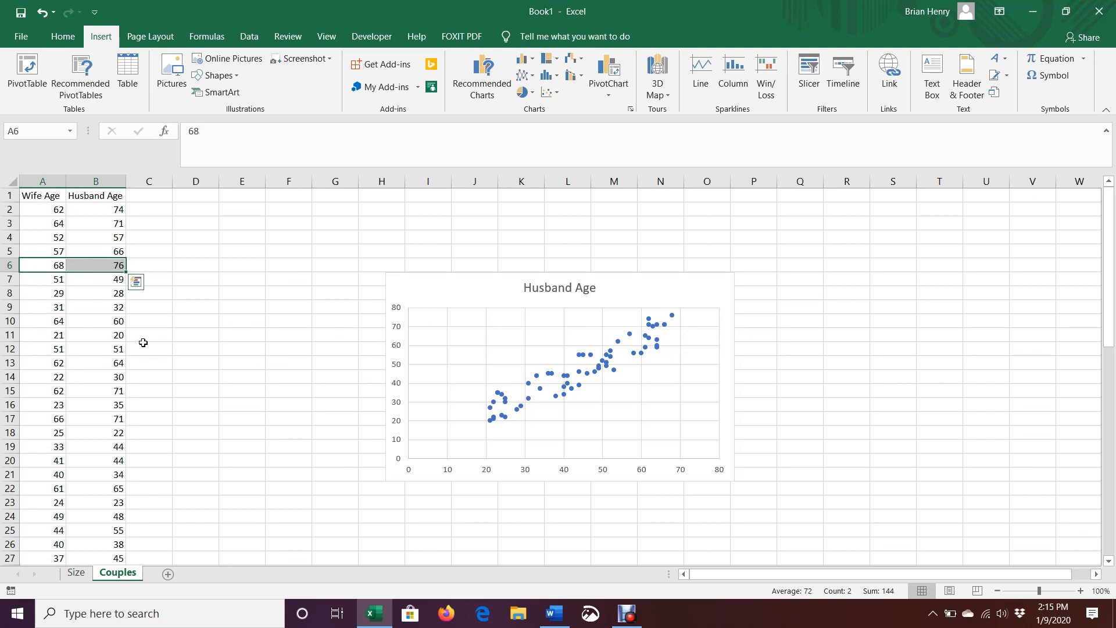
{"action": "left_click", "coordinate": [51, 176]}
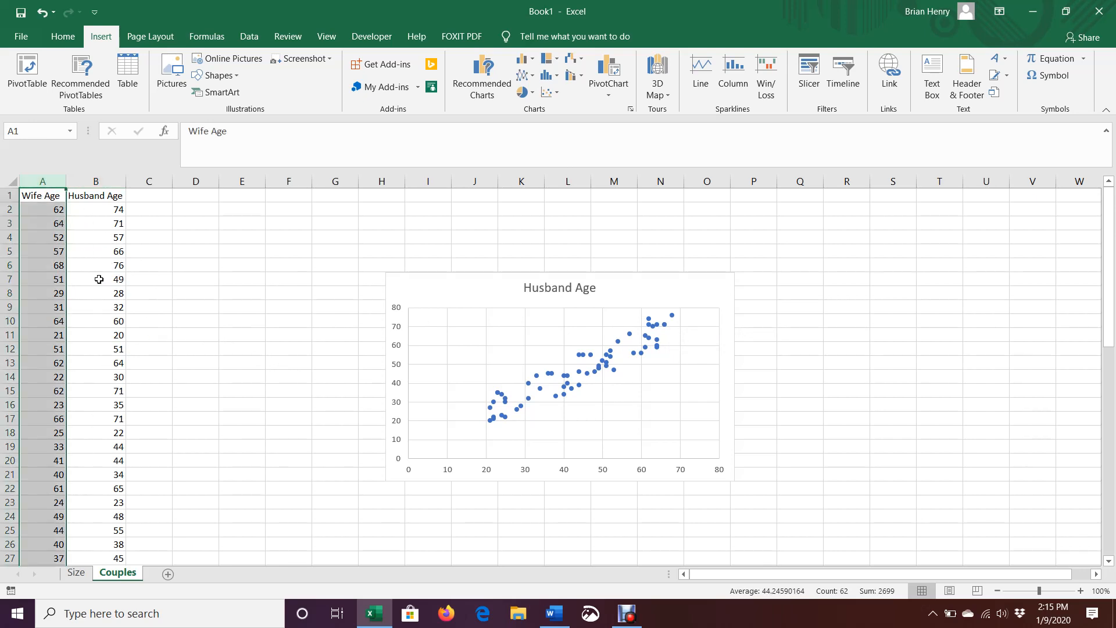
{"action": "key", "text": "ctrl+f"}
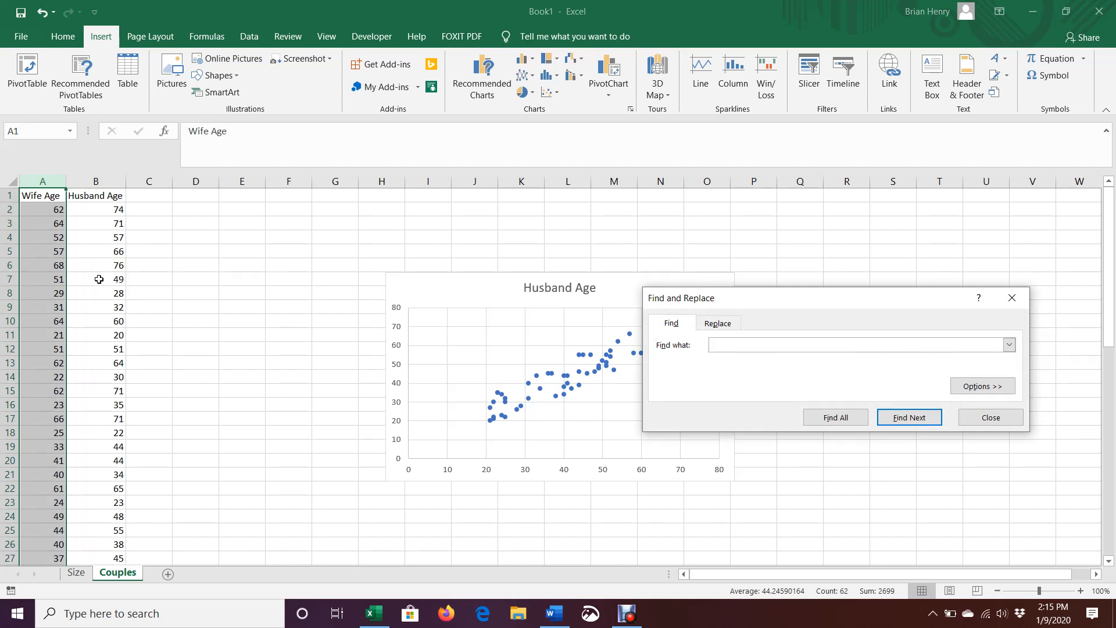
- Find the wife age 68 in row 6, then close Find and Replace
{"action": "key", "text": "Return"}
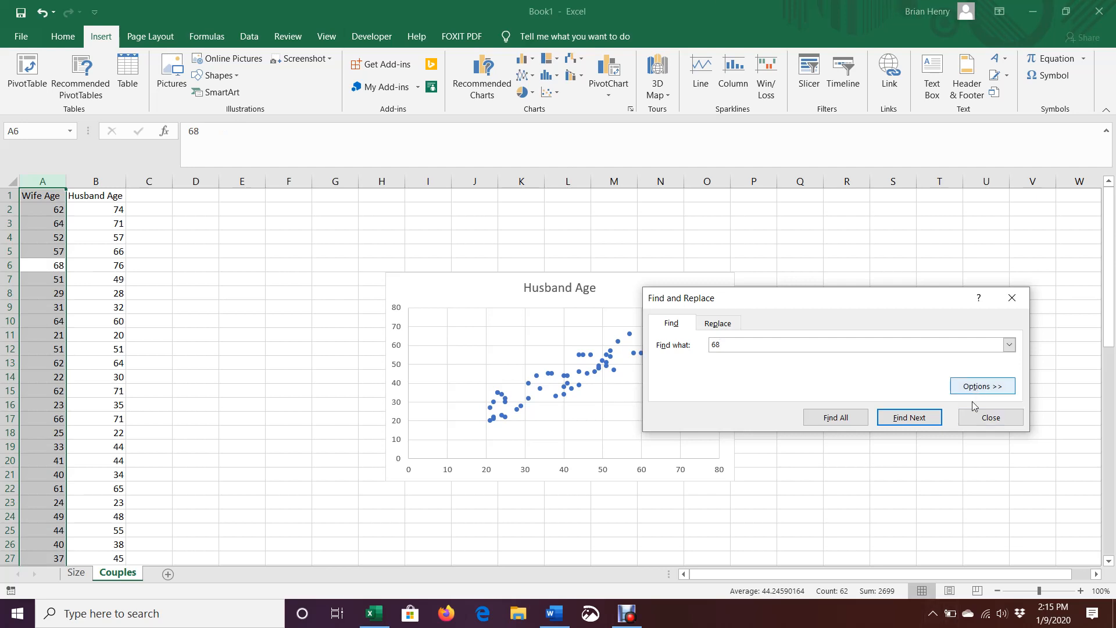
{"action": "left_click", "coordinate": [990, 418]}
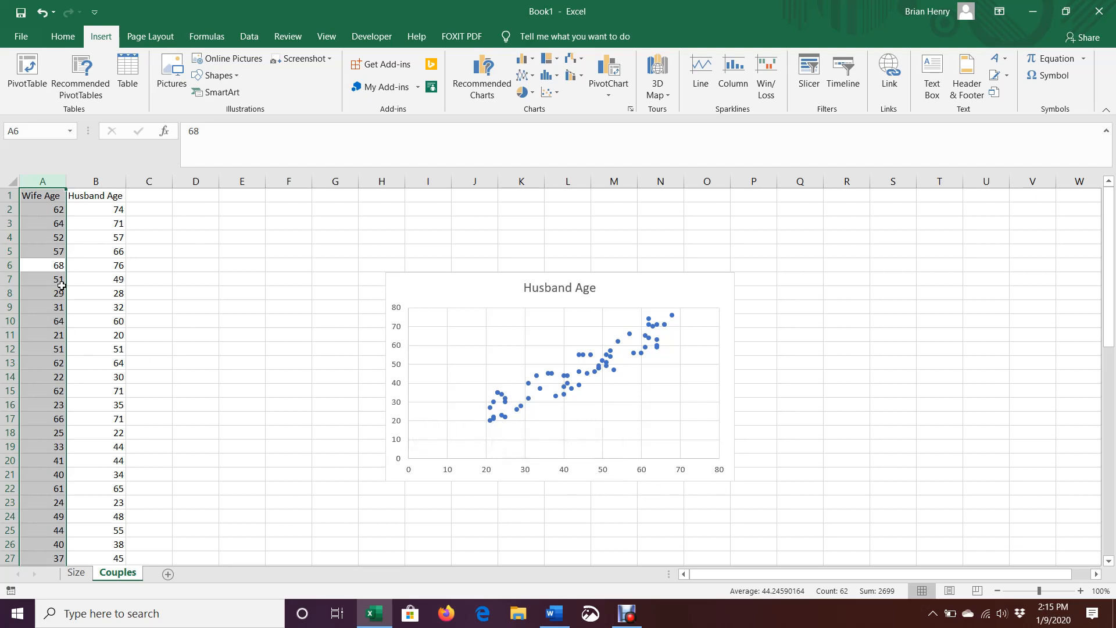
- Add axis titles to the Couples chart and title the horizontal axis Wife Age
{"action": "left_click", "coordinate": [644, 279]}
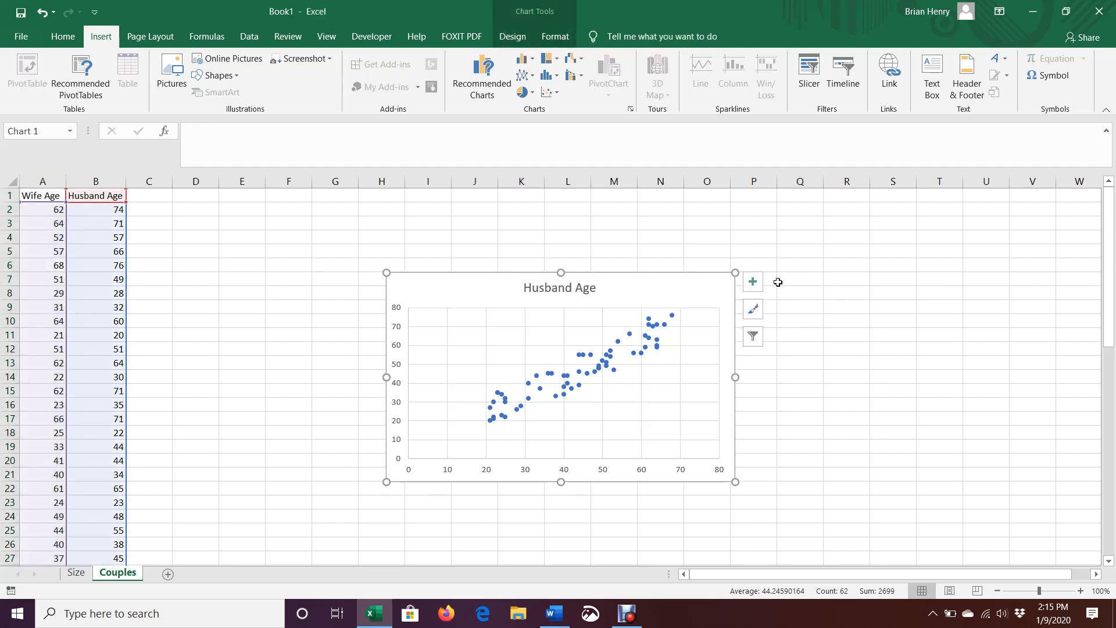
{"action": "left_click", "coordinate": [755, 285]}
{"action": "left_click", "coordinate": [786, 317]}
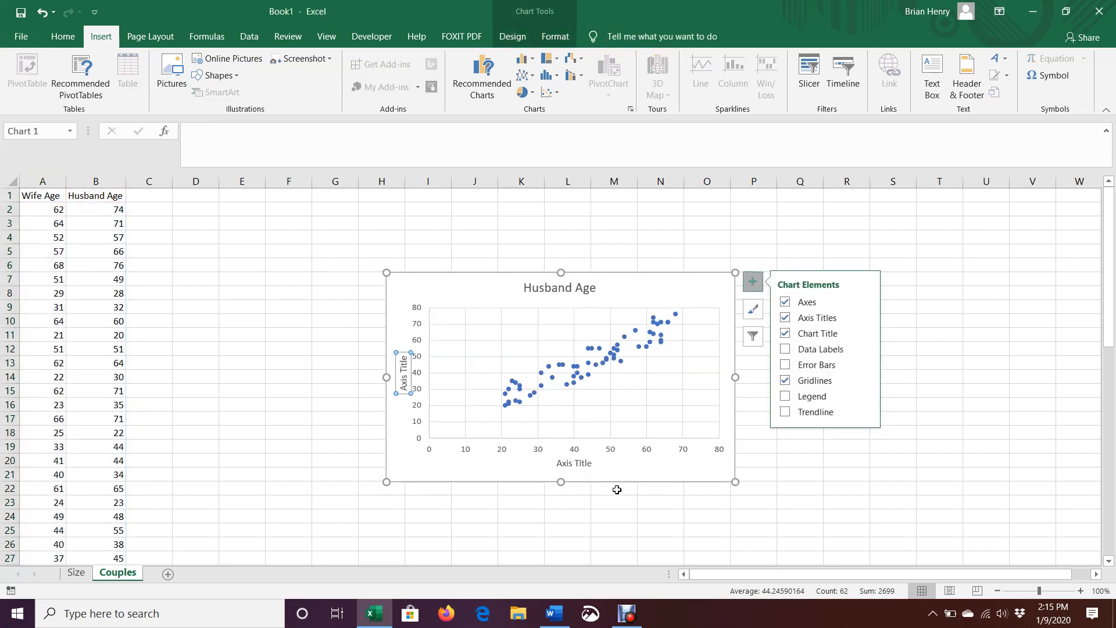
{"action": "left_click", "coordinate": [574, 463]}
{"action": "triple_click", "coordinate": [574, 464]}
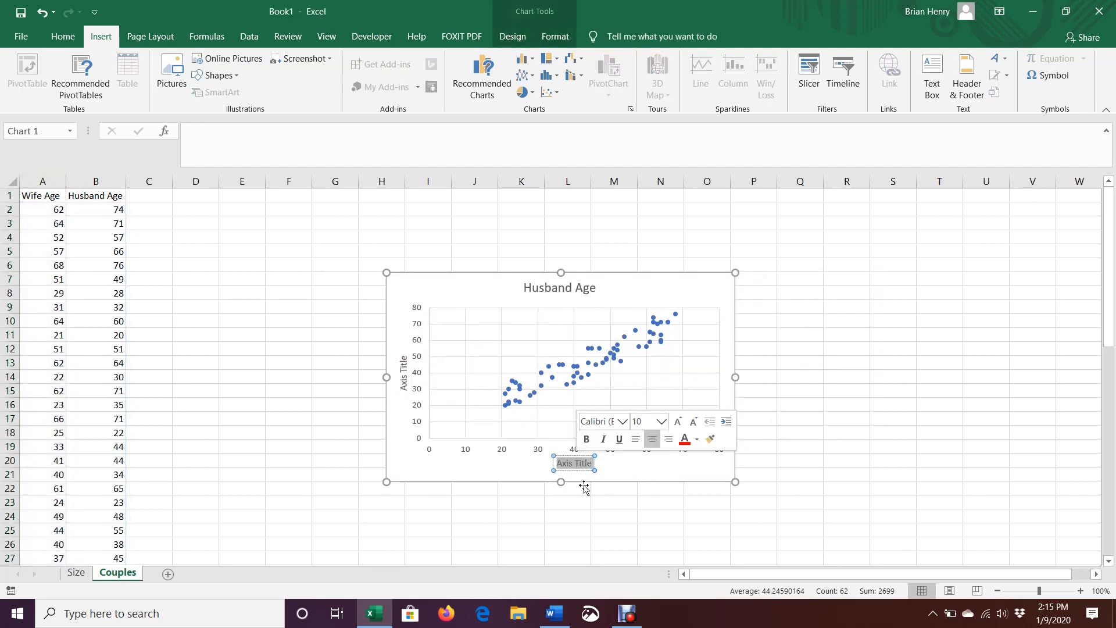
{"action": "type", "text": "Wife Age"}
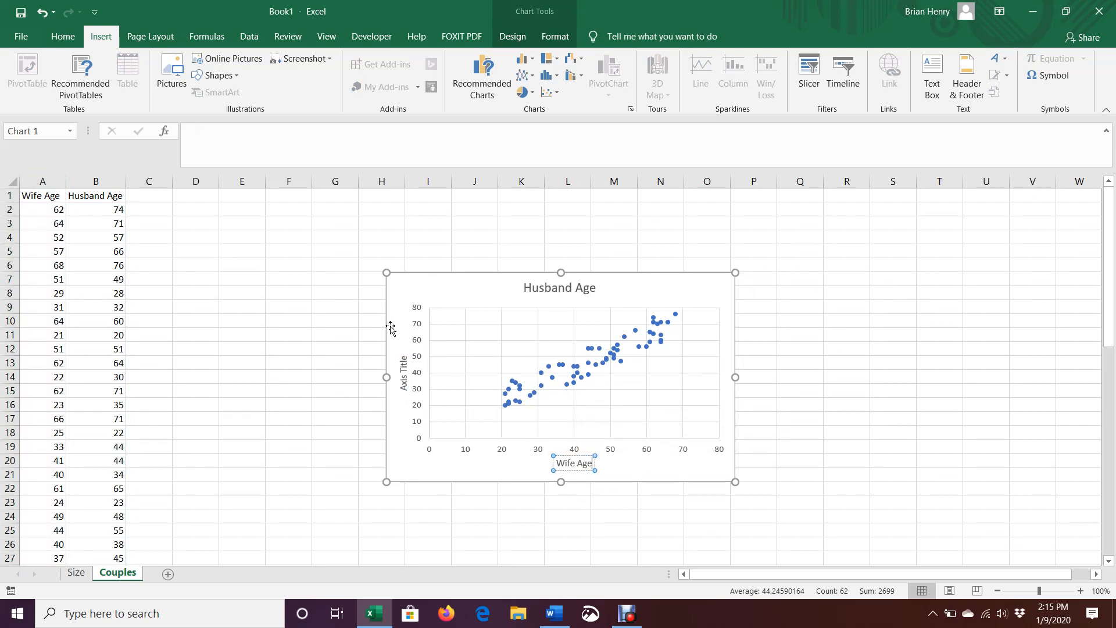
- Replace the vertical axis title placeholder with Husband Age
{"action": "left_click", "coordinate": [402, 374]}
{"action": "left_click", "coordinate": [403, 372]}
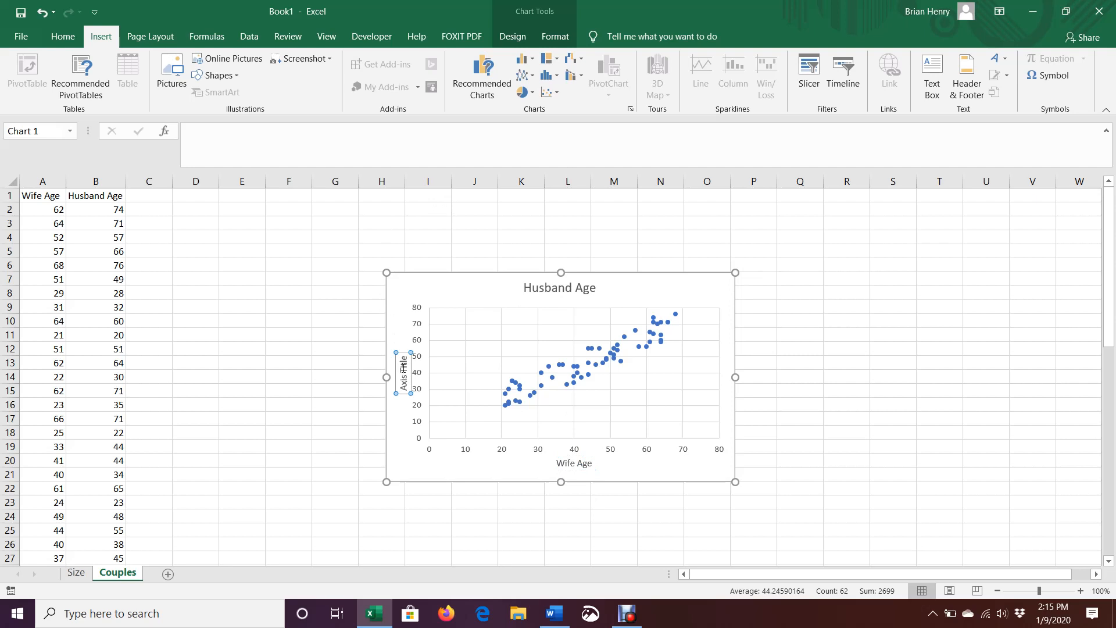
{"action": "triple_click", "coordinate": [403, 367]}
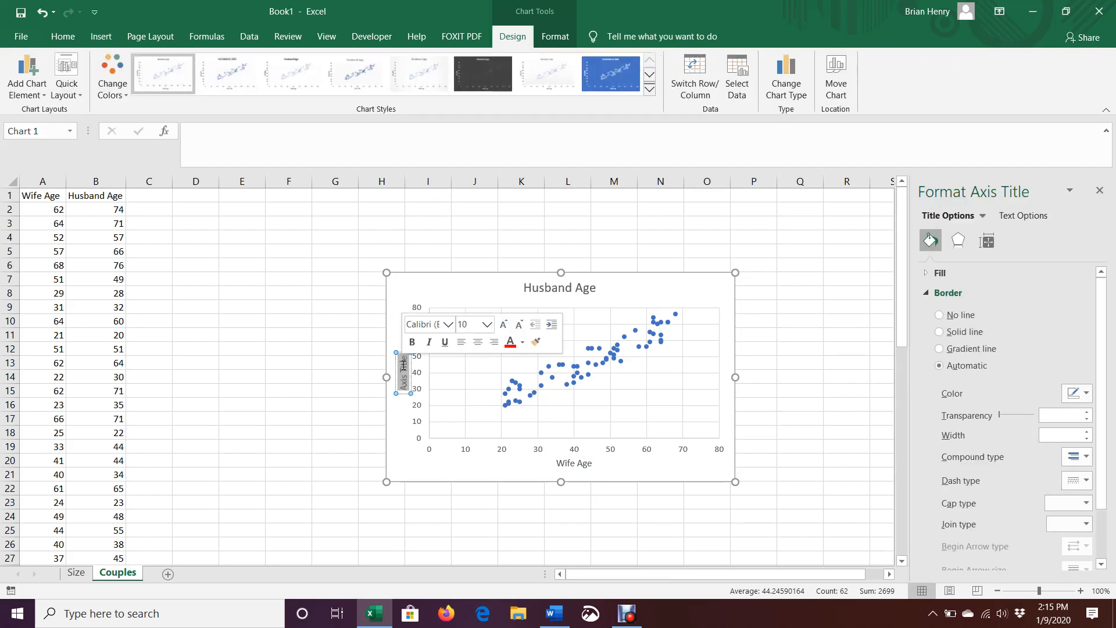
{"action": "type", "text": "Husband"}
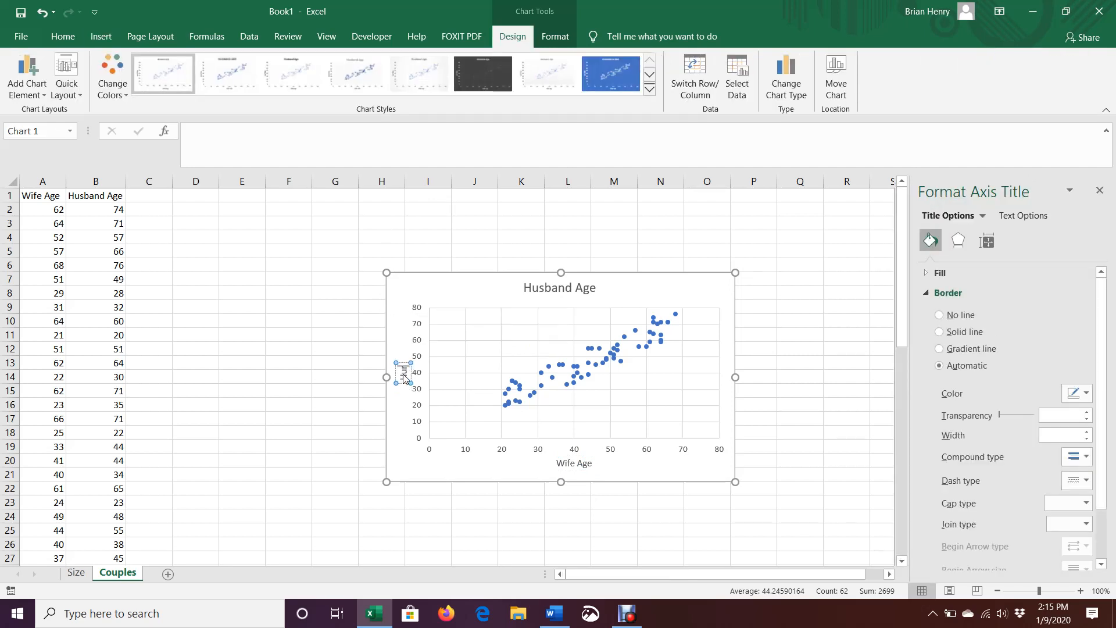
{"action": "type", "text": " Age"}
- Change the chart title to read "Couples' Ages"
{"action": "left_click", "coordinate": [584, 287]}
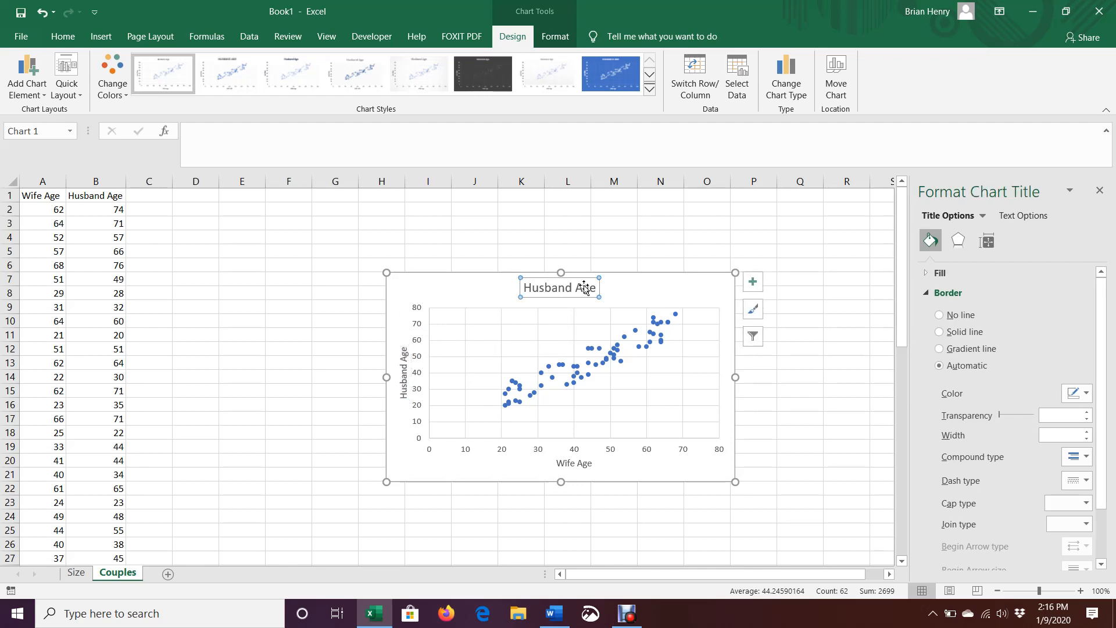
{"action": "double_click", "coordinate": [585, 287]}
{"action": "triple_click", "coordinate": [585, 287]}
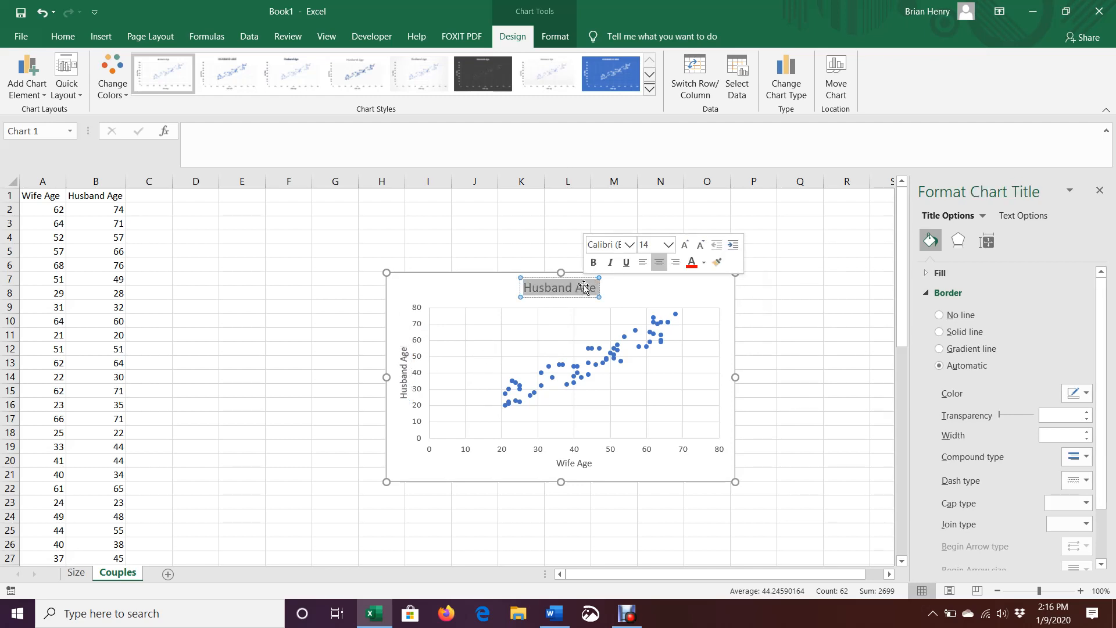
{"action": "type", "text": "Couple Age"}
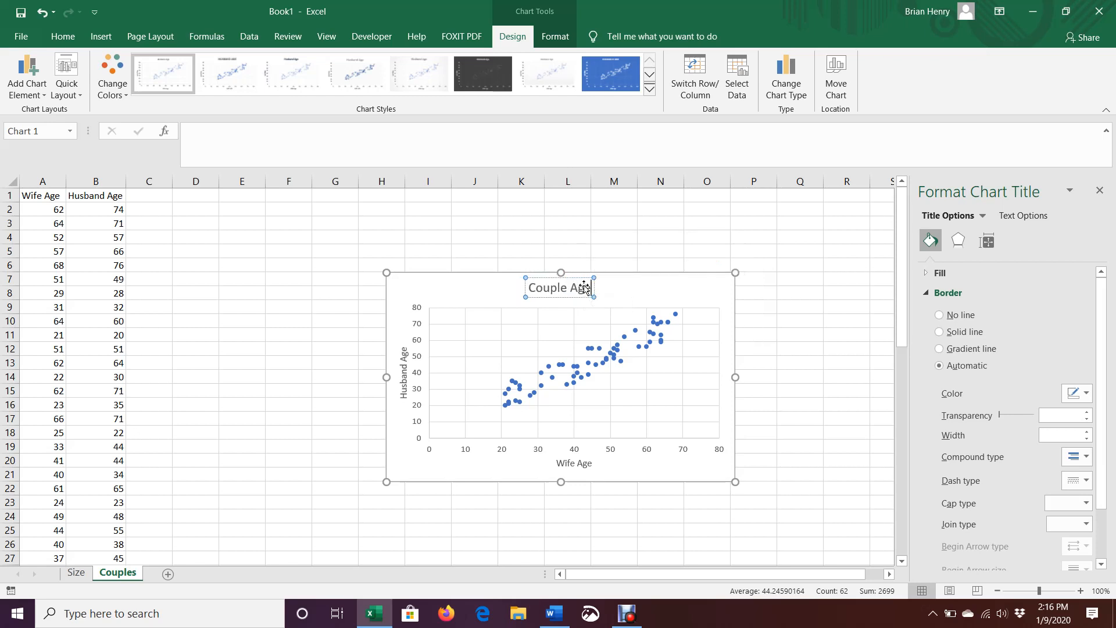
{"action": "type", "text": "s"}
{"action": "key", "text": "Left"}
{"action": "key", "text": "BackSpace"}
{"action": "key", "text": "BackSpace"}
{"action": "key", "text": "BackSpace"}
{"action": "key", "text": "BackSpace"}
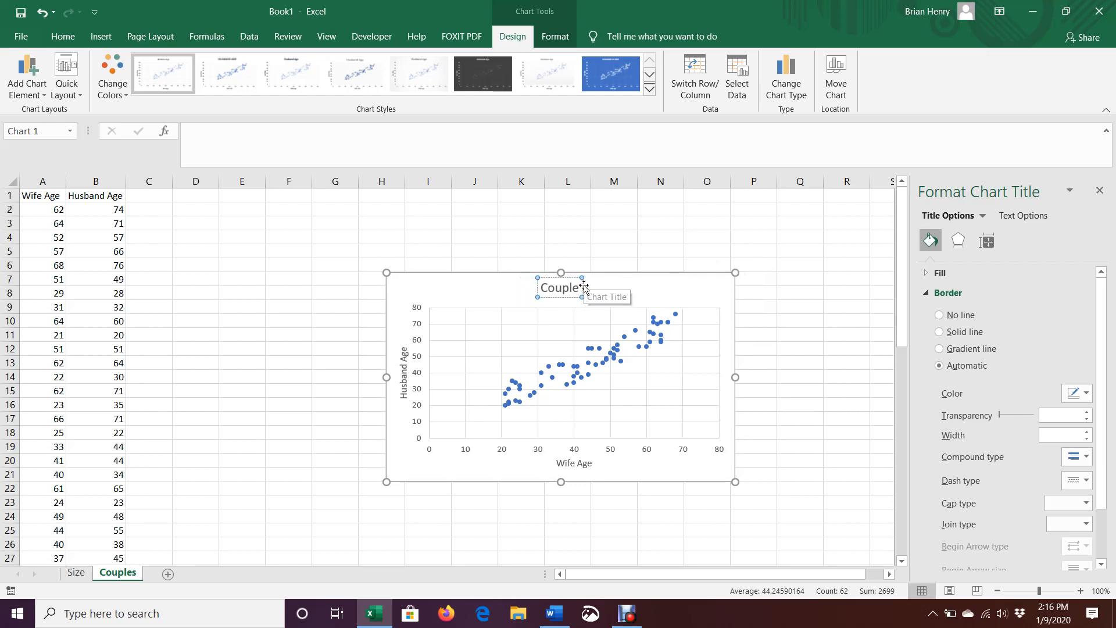
{"action": "type", "text": "' Ages"}
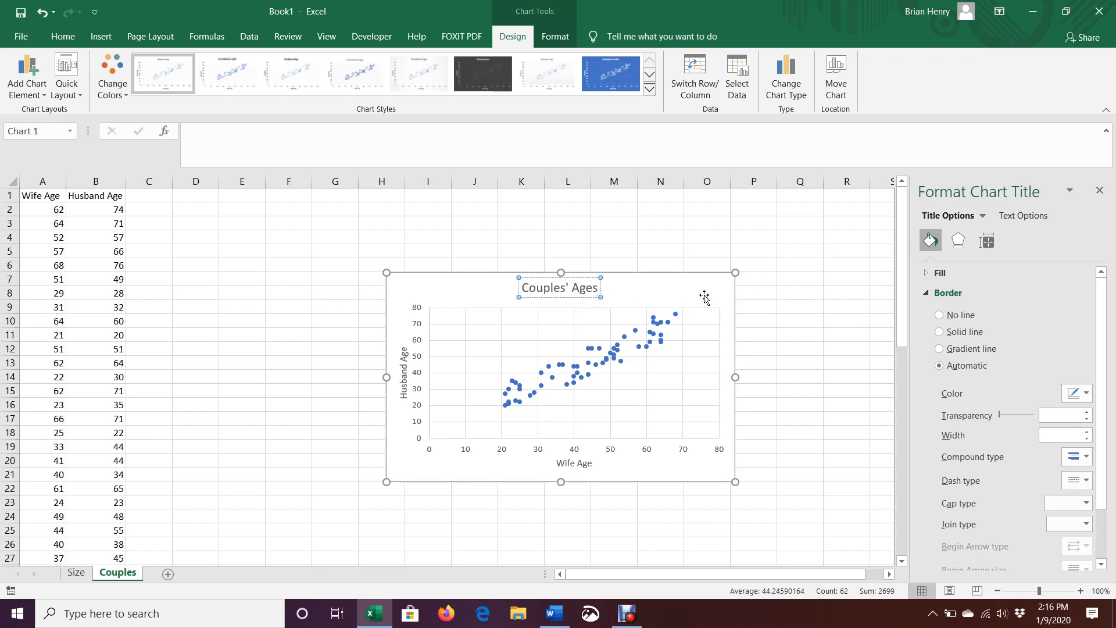
{"action": "left_click", "coordinate": [727, 288]}
- Add a dotted linear trendline through the Couples' Ages scatter points
{"action": "left_click", "coordinate": [753, 282]}
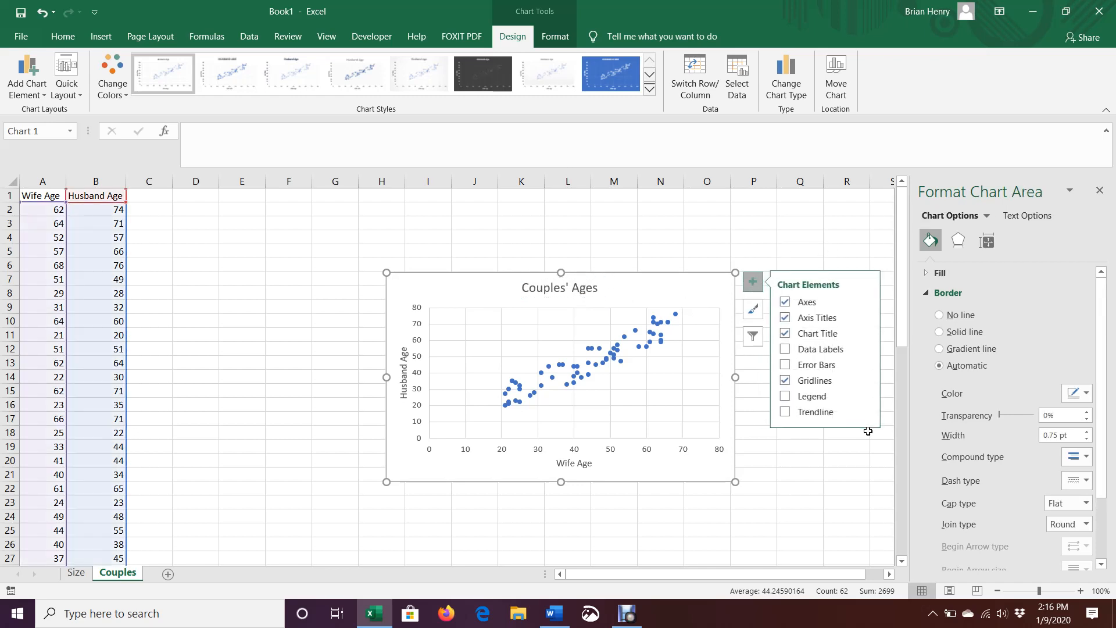
{"action": "left_click", "coordinate": [787, 412]}
{"action": "left_click", "coordinate": [820, 449]}
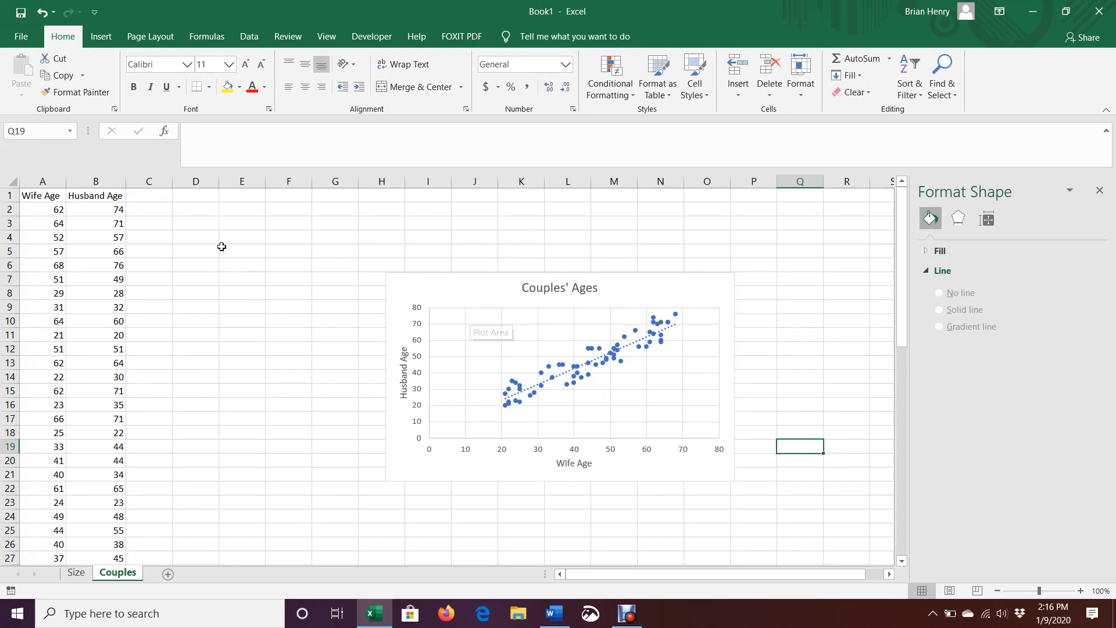
{"action": "left_click", "coordinate": [144, 207]}
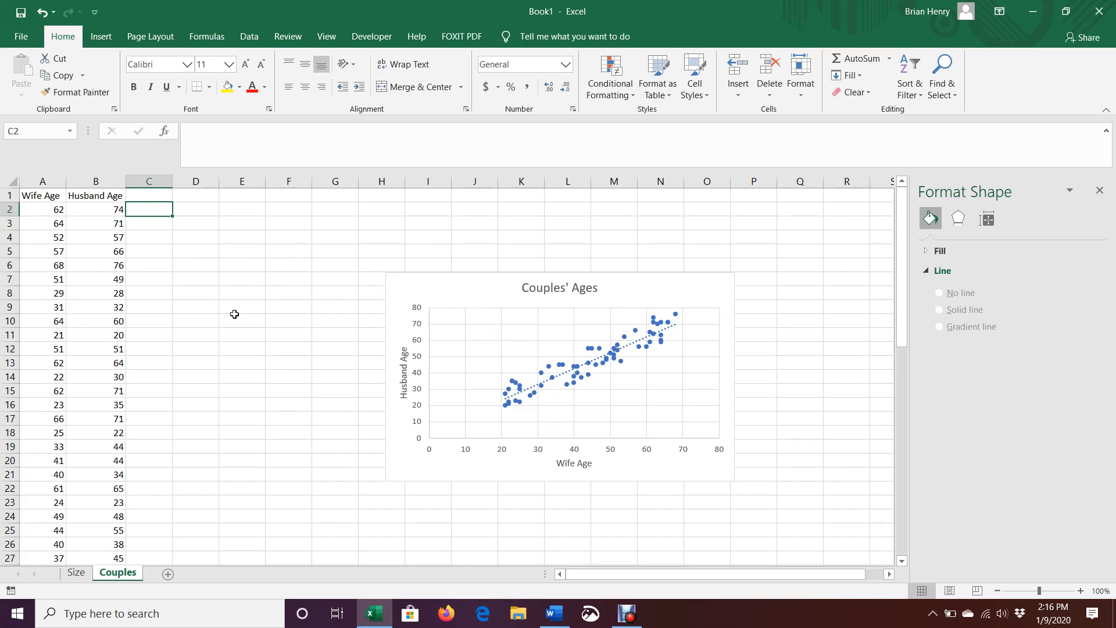
- Enter the flag formula =IF(B2<A2,1,"") in cell C2
{"action": "type", "text": "="}
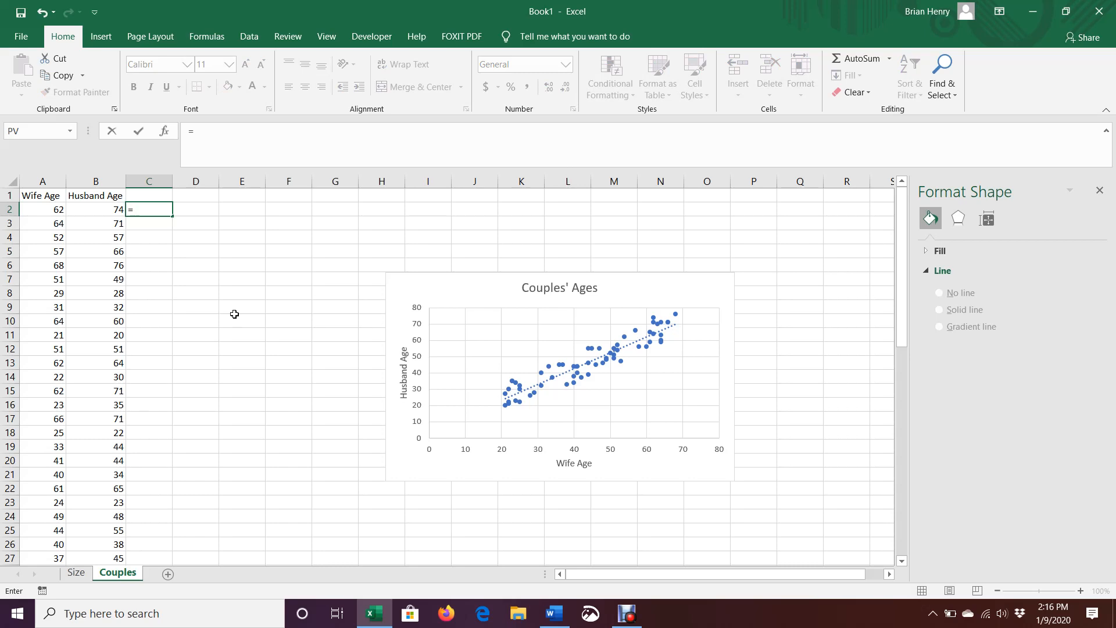
{"action": "type", "text": "if("}
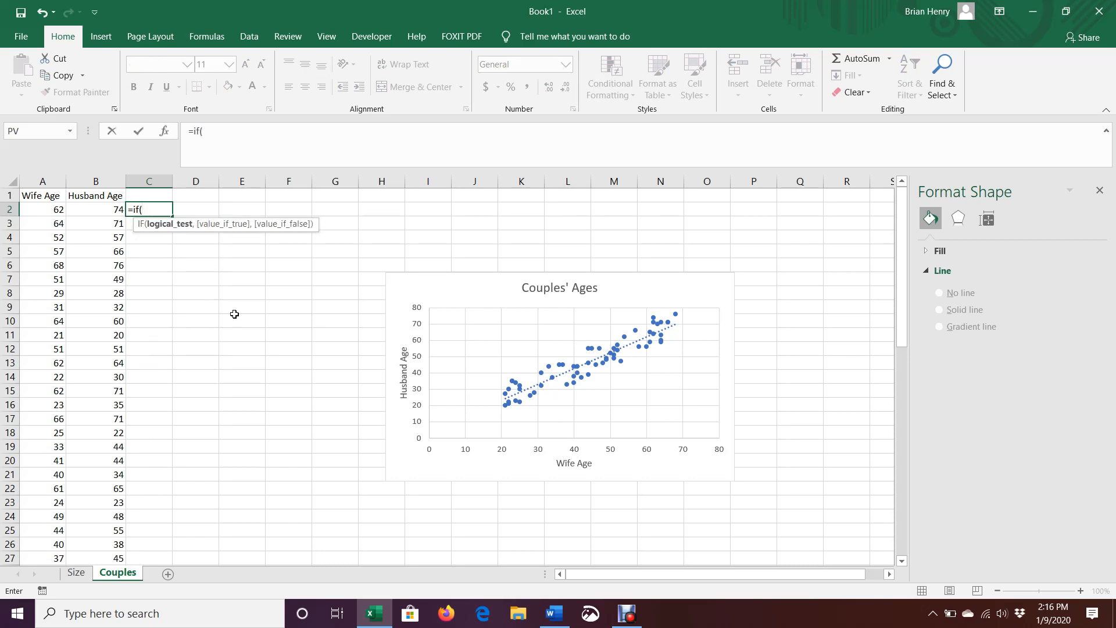
{"action": "key", "text": "Left"}
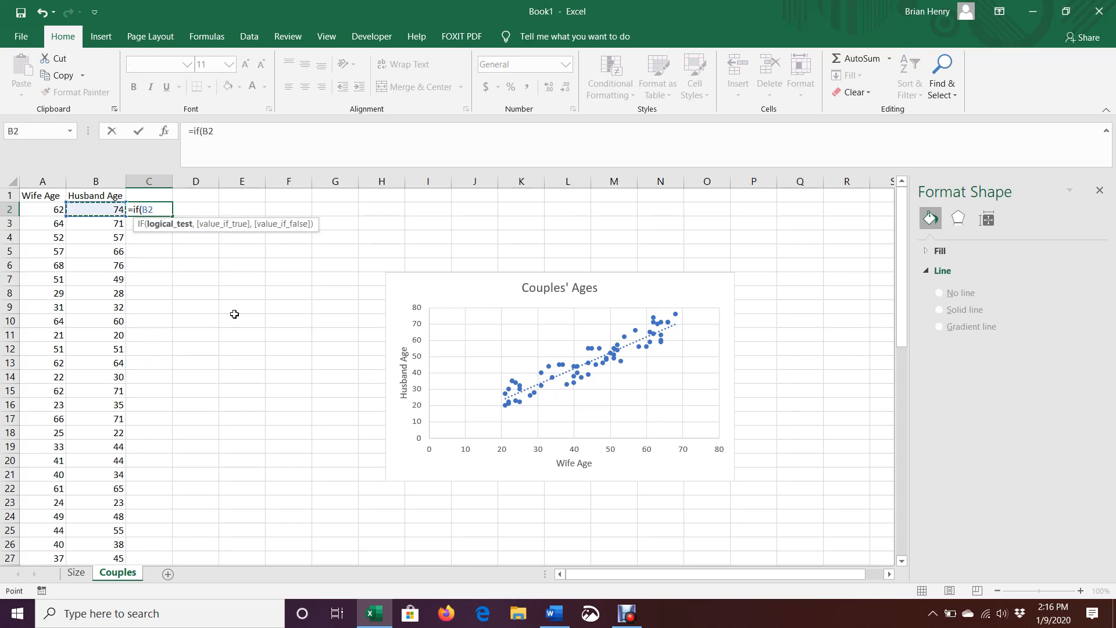
{"action": "type", "text": "<"}
{"action": "key", "text": "Left"}
{"action": "key", "text": "Left"}
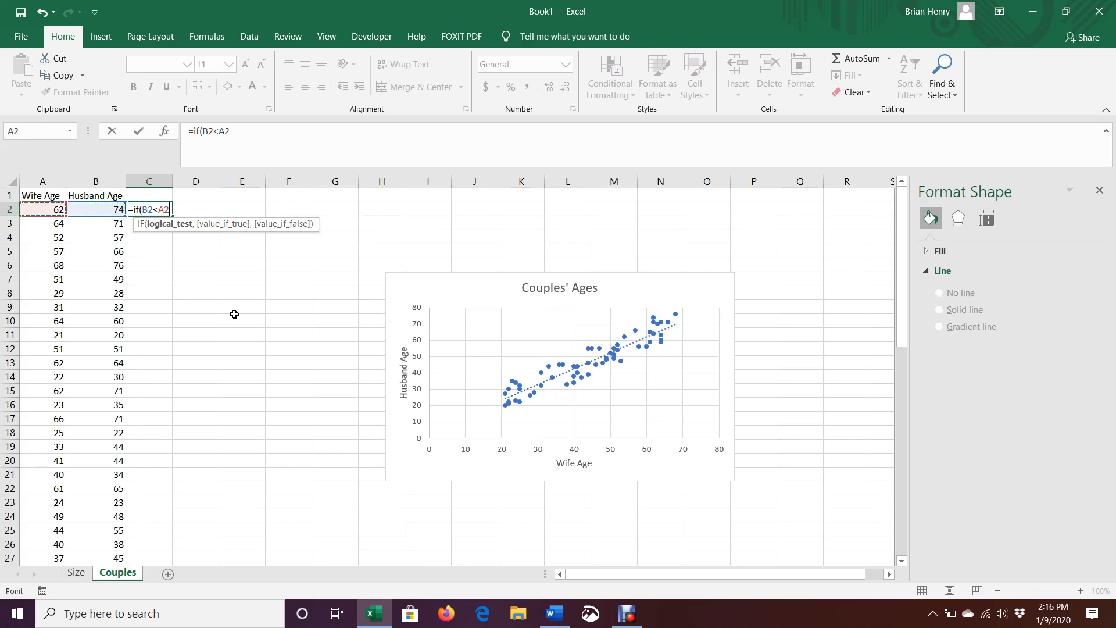
{"action": "type", "text": ",1,"}
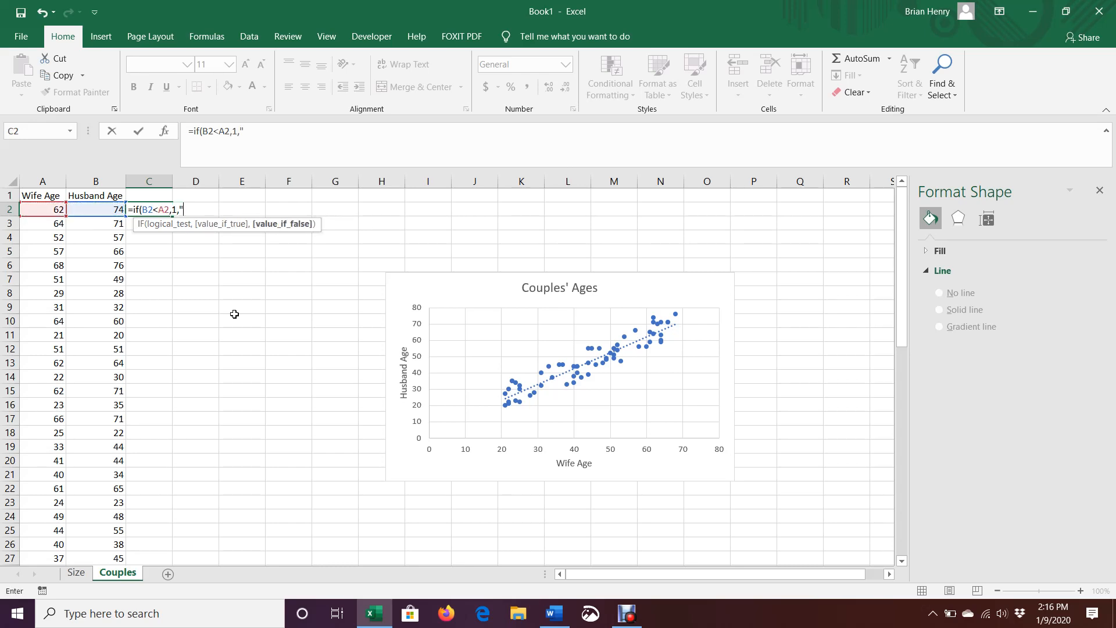
{"action": "key", "text": "Return"}
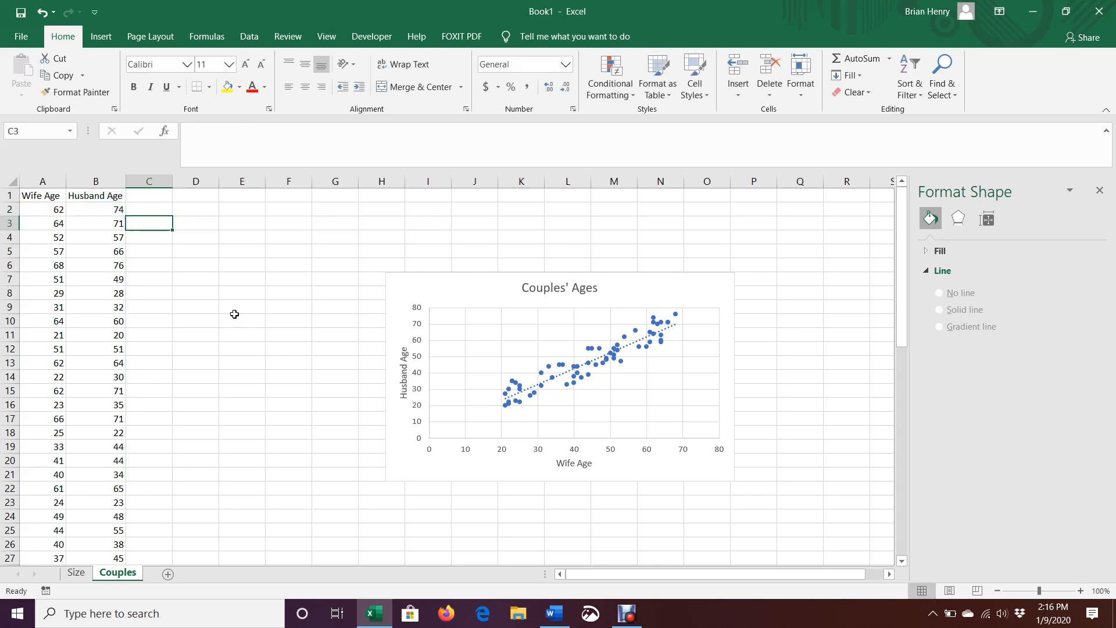
- Fill the flag formula down column C, check C7, and select the chart
{"action": "left_click", "coordinate": [168, 210]}
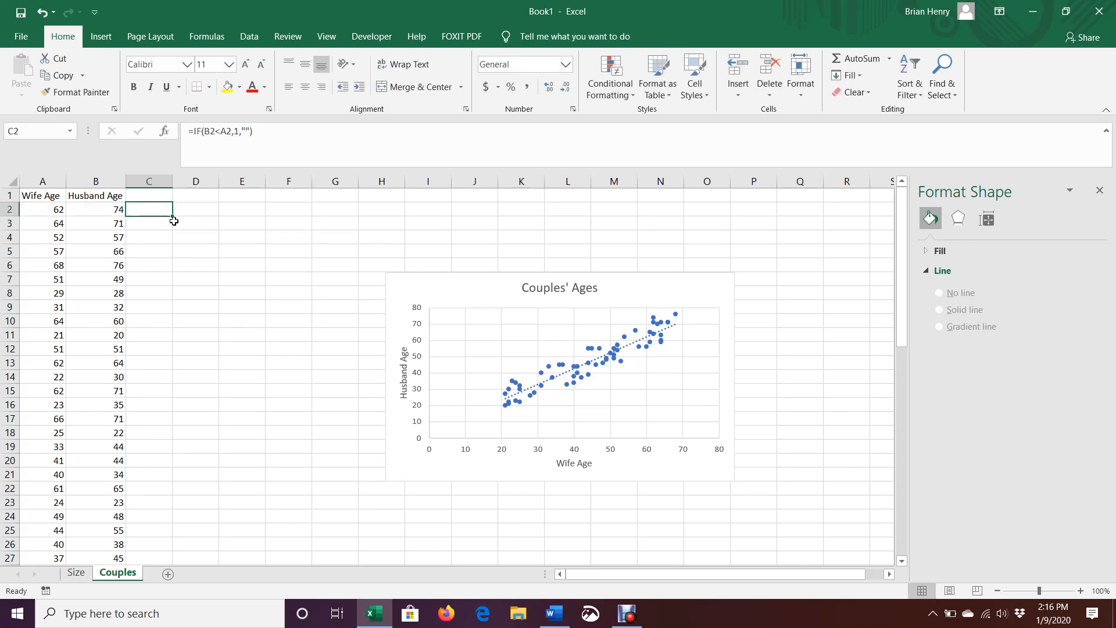
{"action": "double_click", "coordinate": [174, 221]}
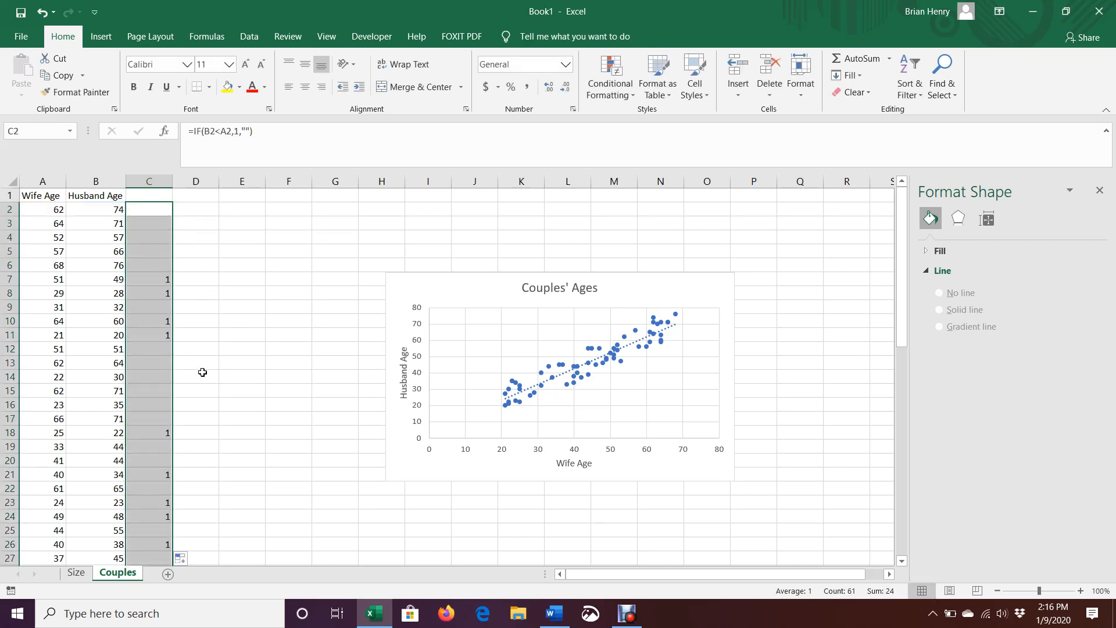
{"action": "left_click", "coordinate": [149, 282]}
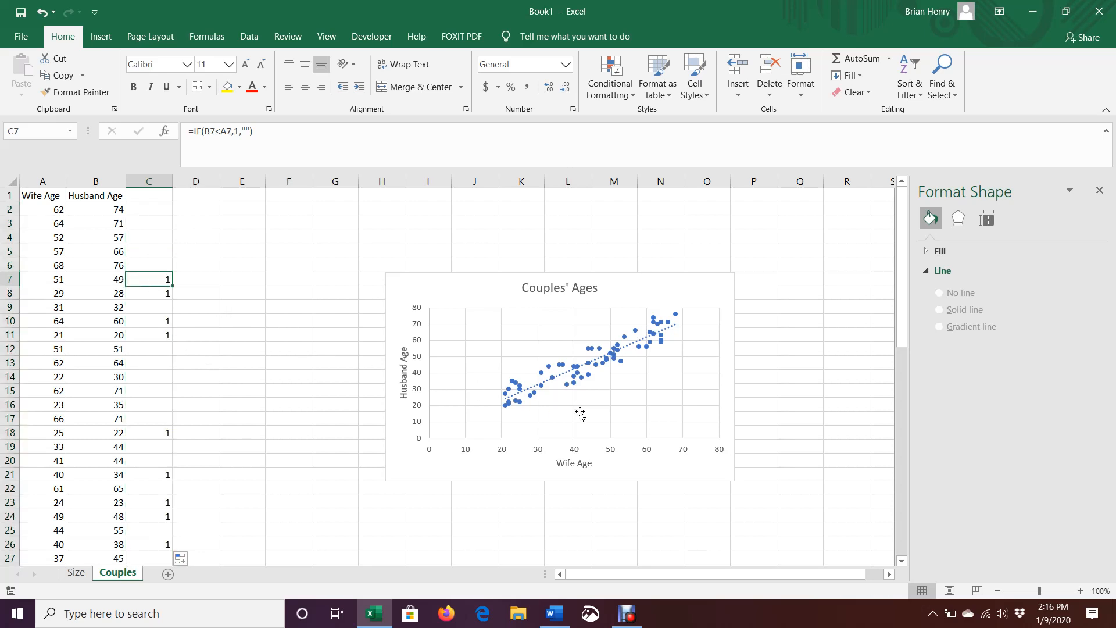
{"action": "left_click", "coordinate": [616, 363]}
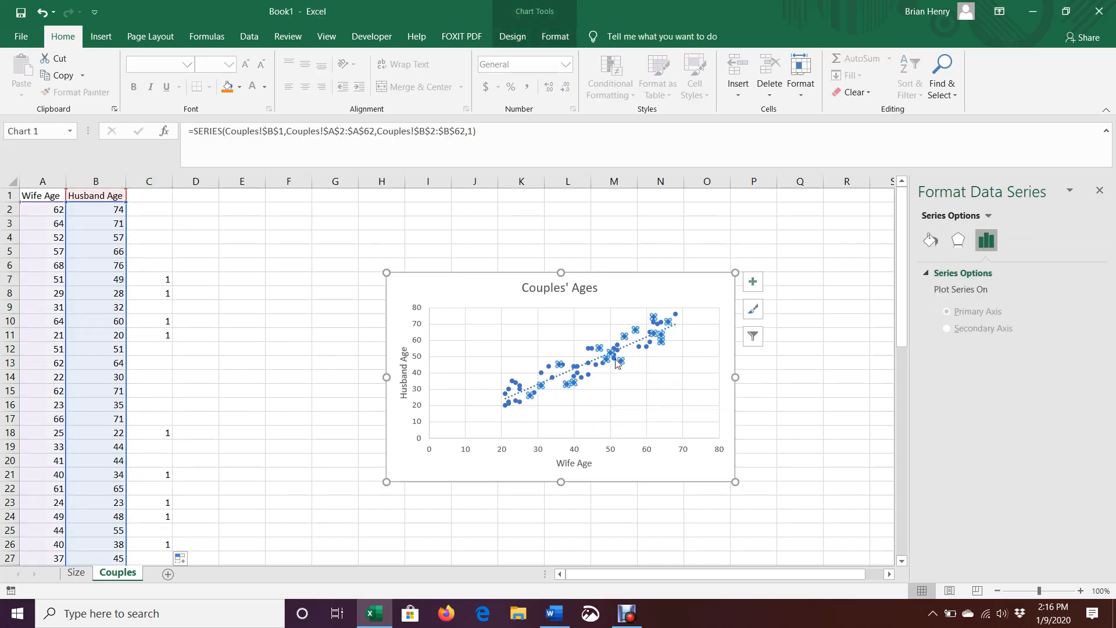
{"action": "left_click", "coordinate": [617, 362]}
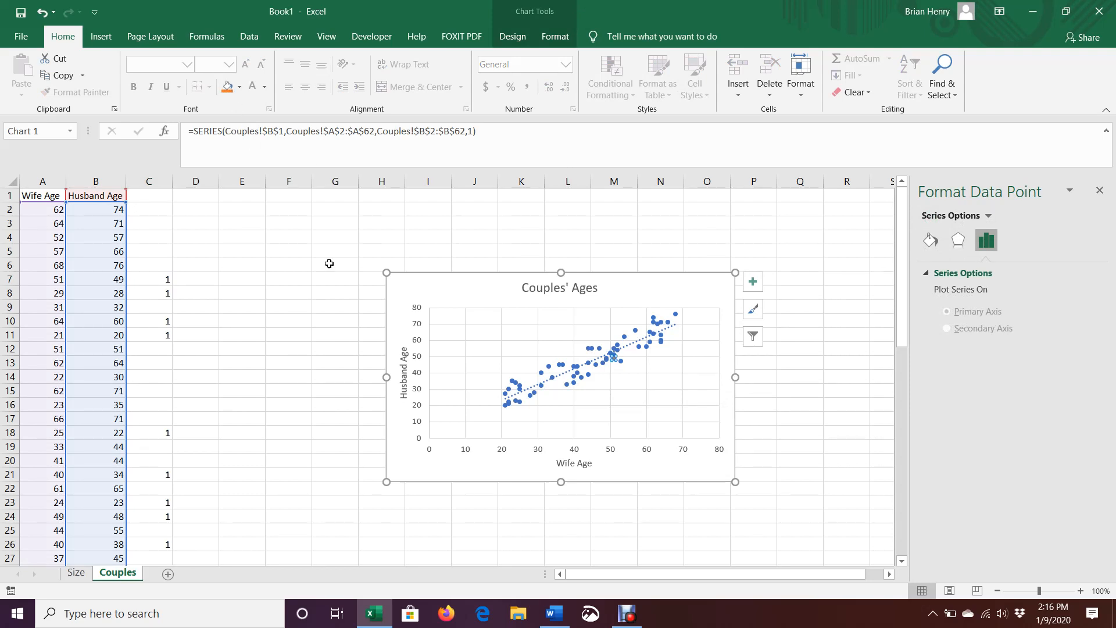
{"action": "left_click", "coordinate": [621, 295]}
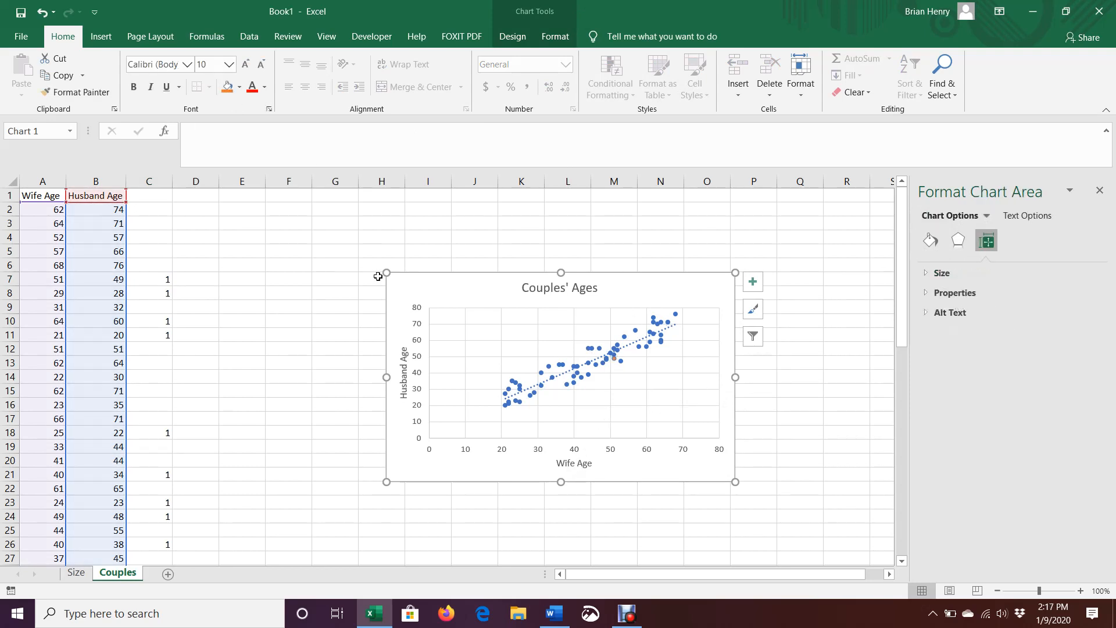
- Enlarge the Couples' Ages chart by stretching it up-left and down-right
{"action": "left_click_drag", "start_coordinate": [387, 272], "coordinate": [289, 225]}
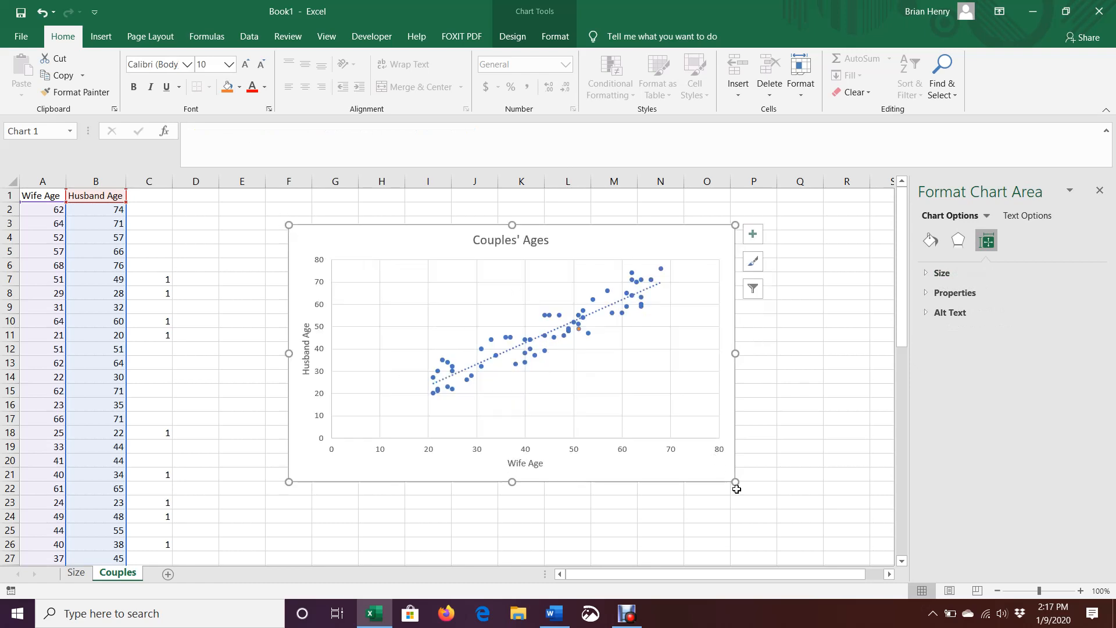
{"action": "left_click_drag", "start_coordinate": [735, 483], "coordinate": [817, 541]}
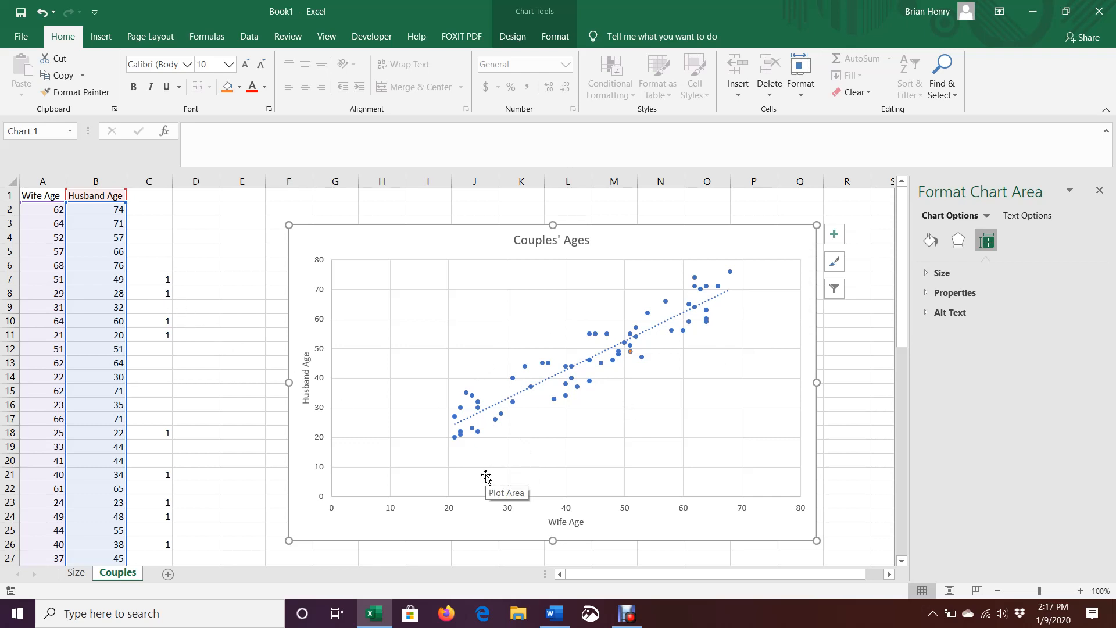
- Color the single (29, 28) couple's data point orange using Home Fill Color
{"action": "left_click", "coordinate": [501, 414]}
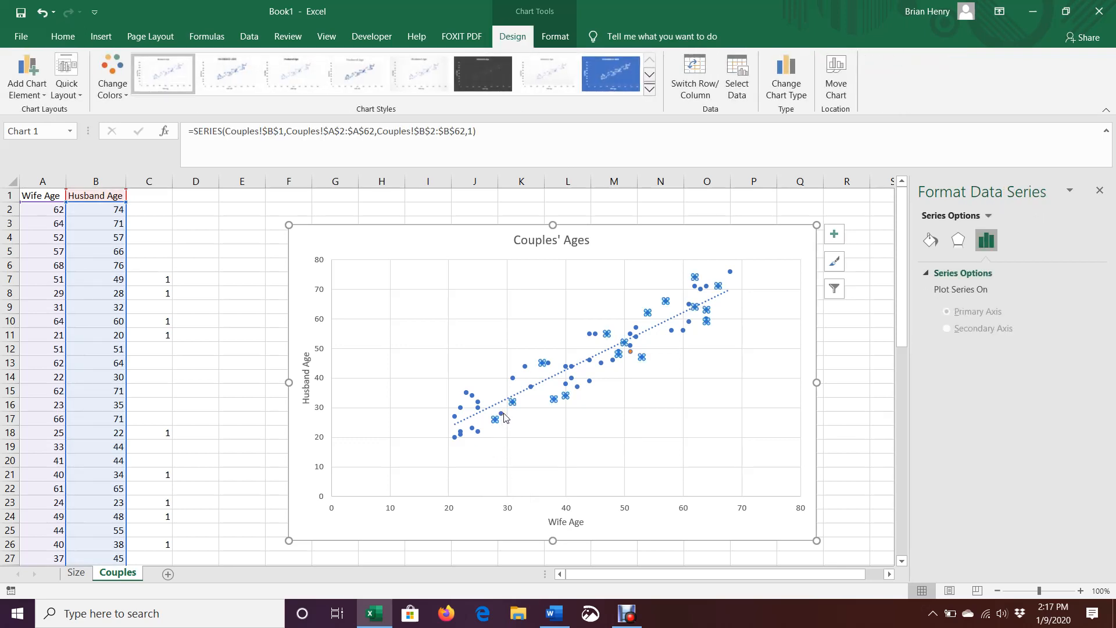
{"action": "left_click", "coordinate": [501, 414]}
{"action": "left_click", "coordinate": [63, 36]}
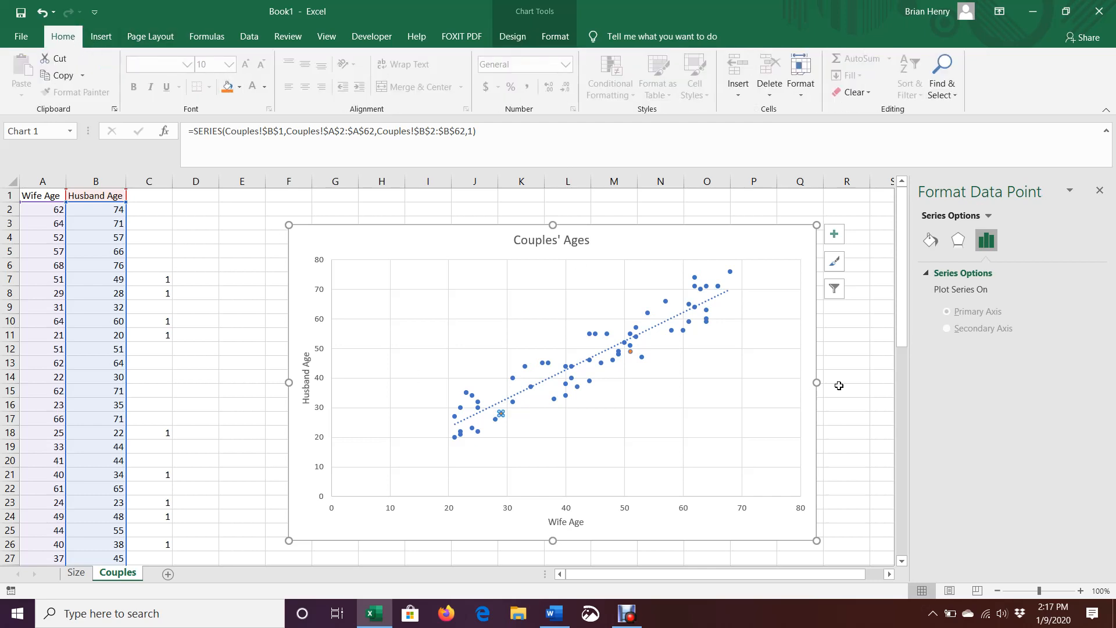
{"action": "left_click", "coordinate": [862, 376]}
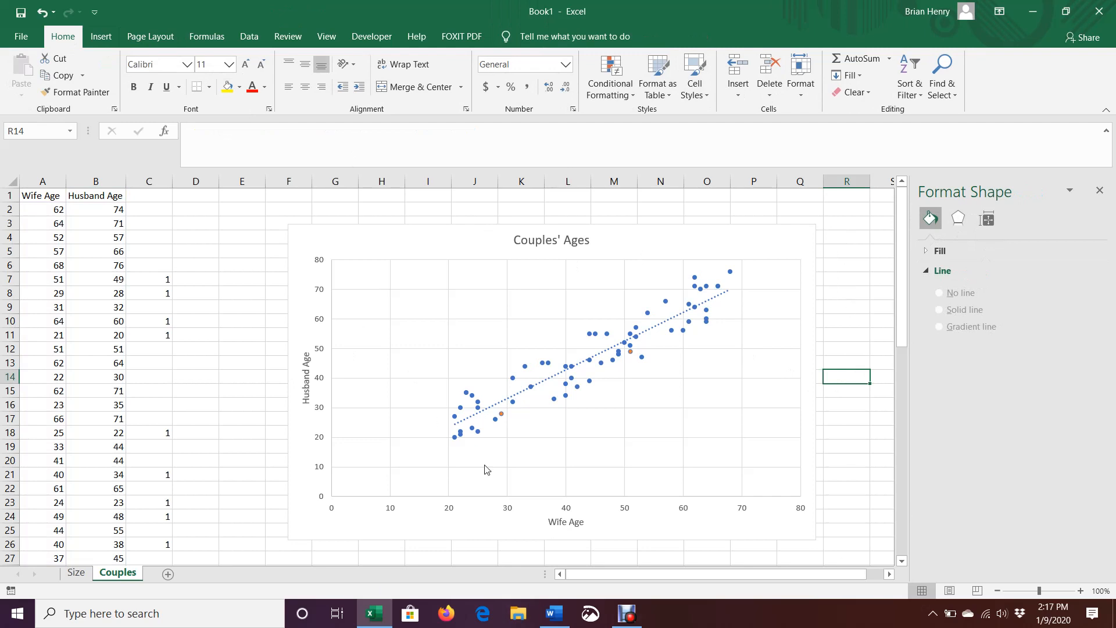